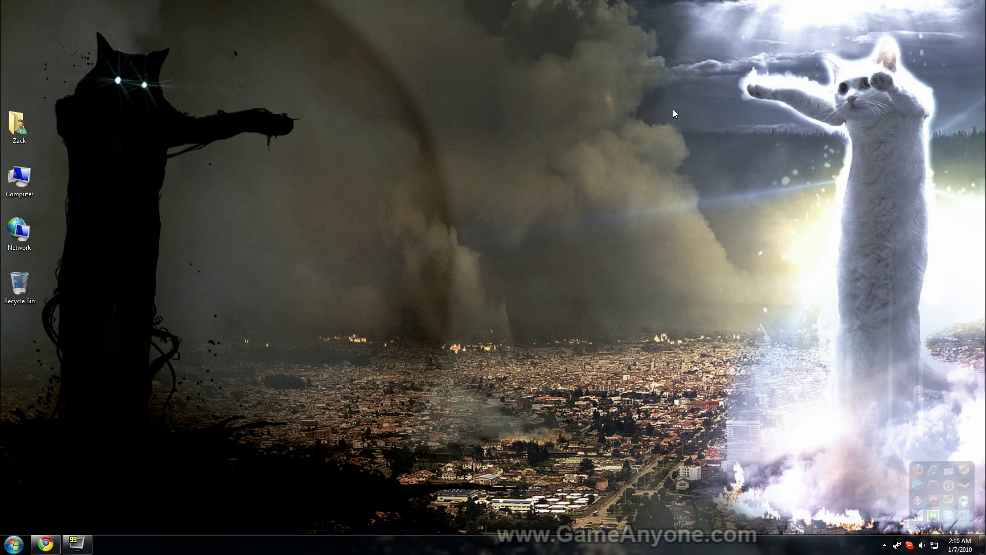
# Step: Bring up the Fraps movie settings, then launch Call of Duty: Modern Warfare 2 from the Steam games list
pyautogui.click(77, 543)
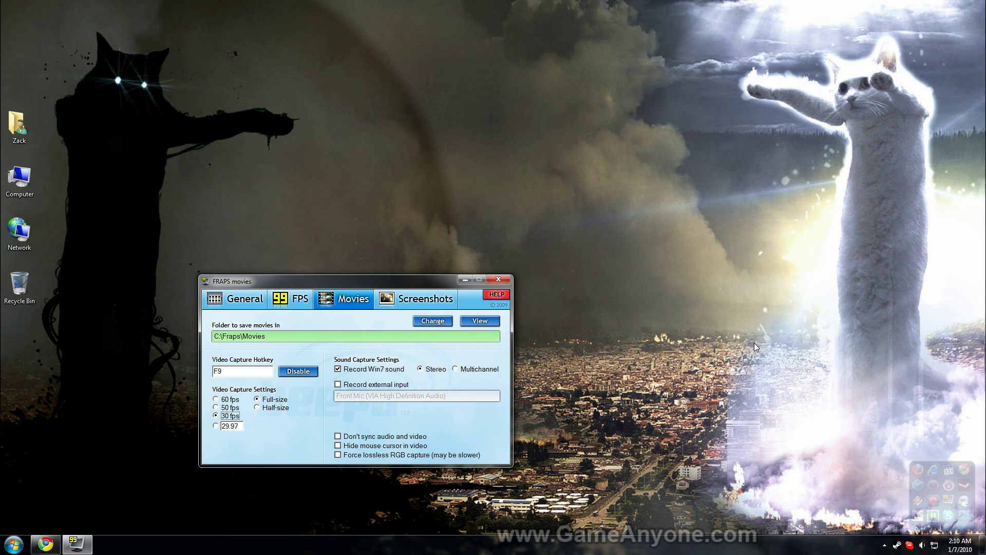
pyautogui.rightClick(897, 545)
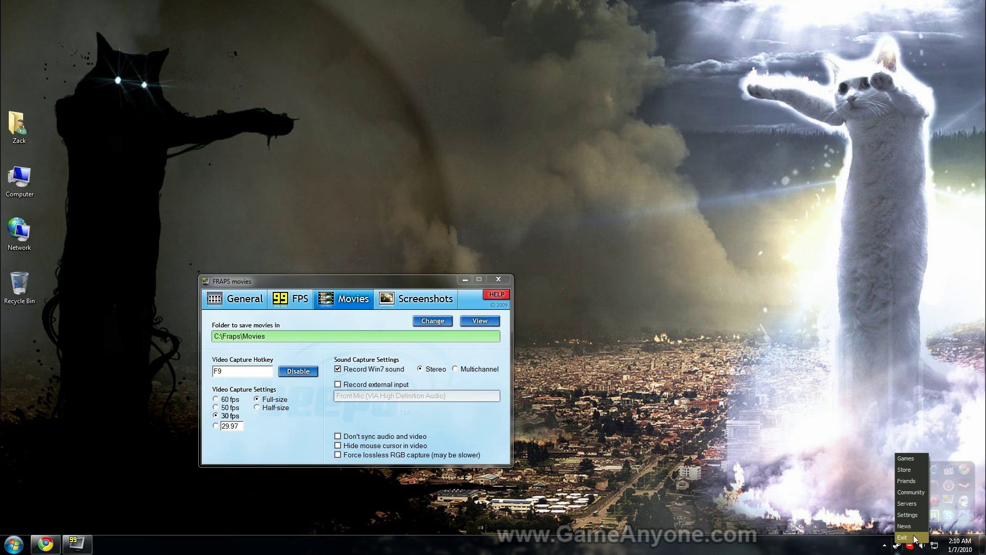
pyautogui.click(926, 456)
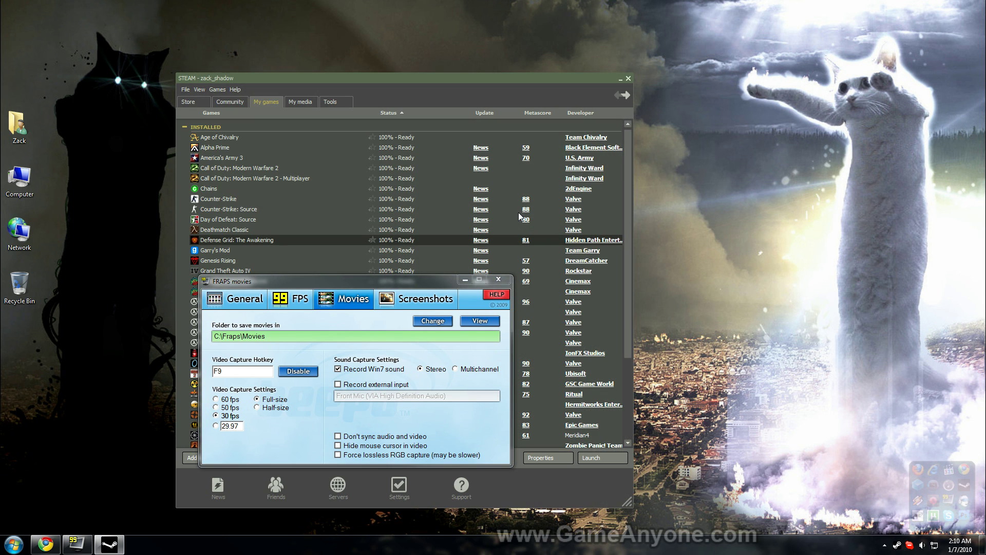
pyautogui.doubleClick(277, 168)
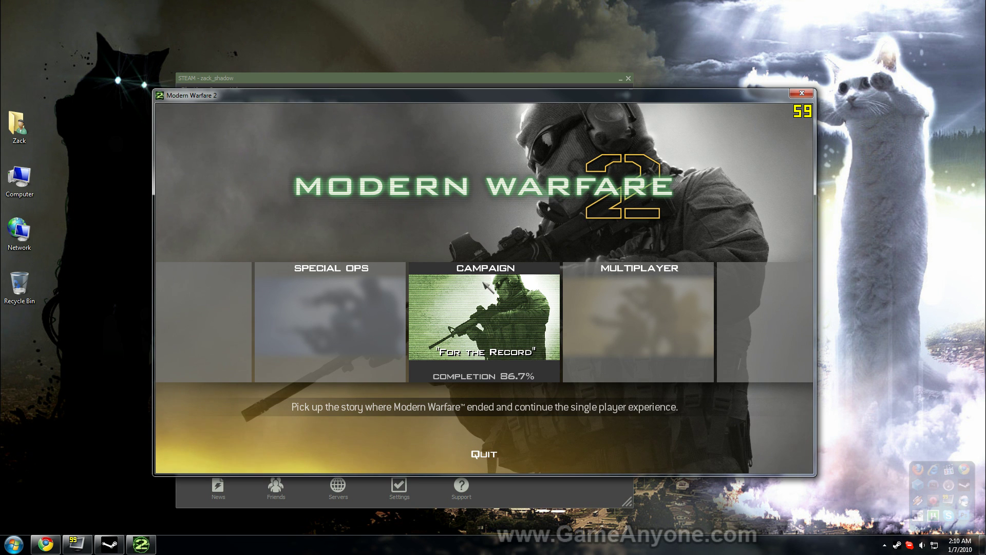
# Step: Enter the Modern Warfare 2 campaign and resume the saved game
pyautogui.click(495, 293)
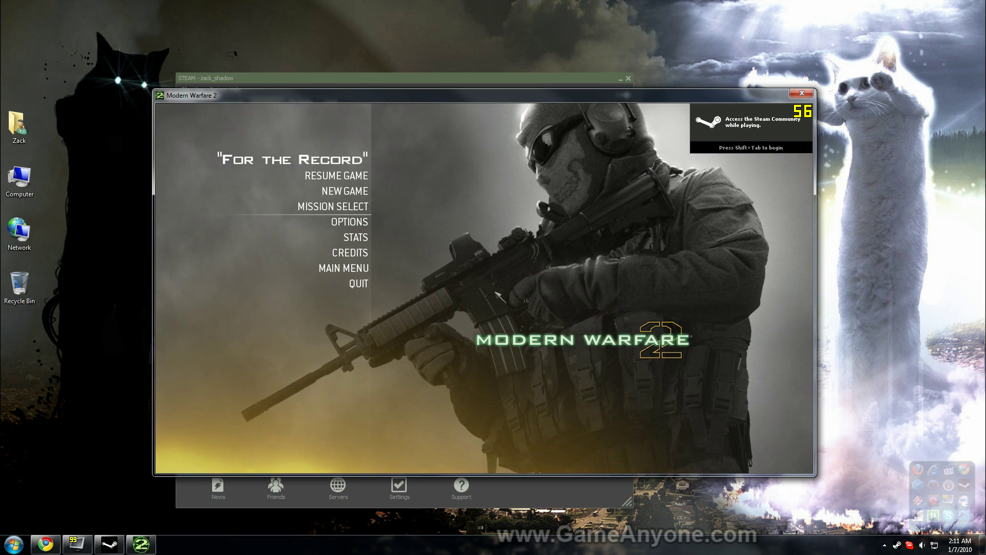
pyautogui.click(348, 175)
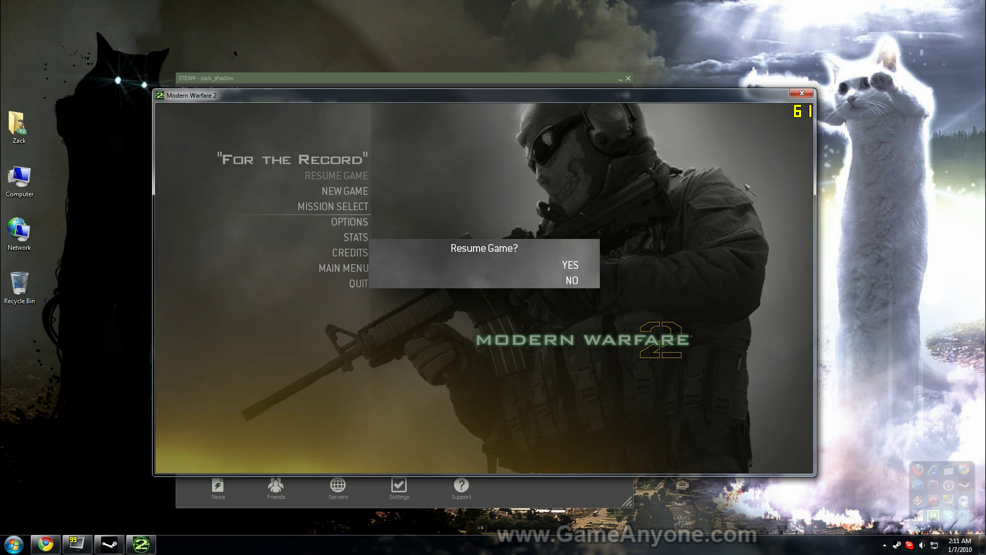
pyautogui.click(572, 271)
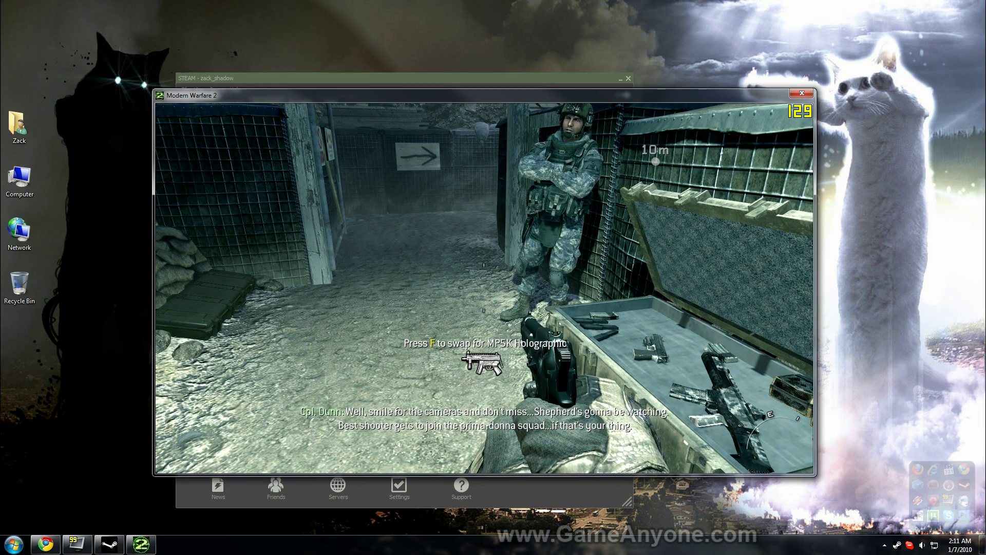
# Step: Switch from the game to Fraps and move its movie settings window off the Steam games list
pyautogui.hotkey('alt', 'Tab')
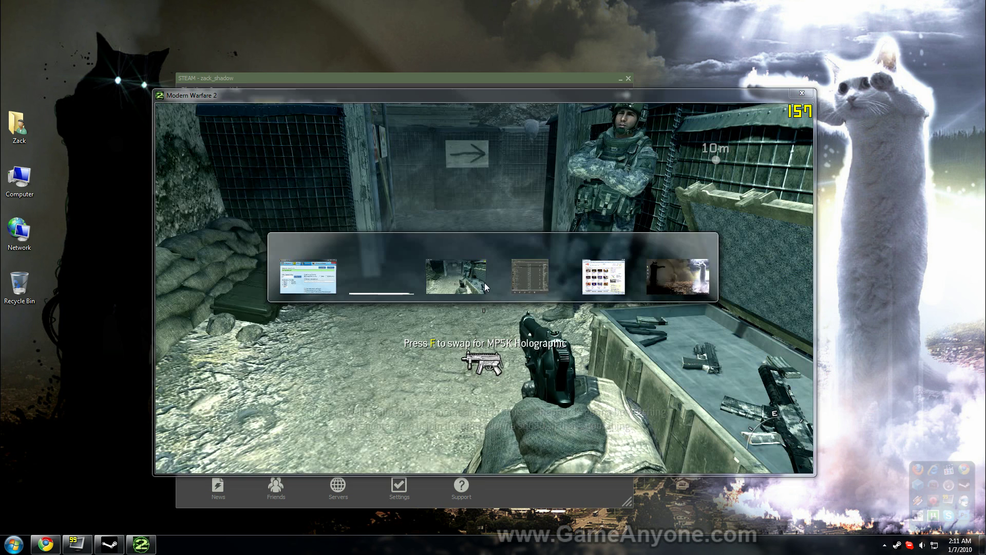
pyautogui.click(75, 546)
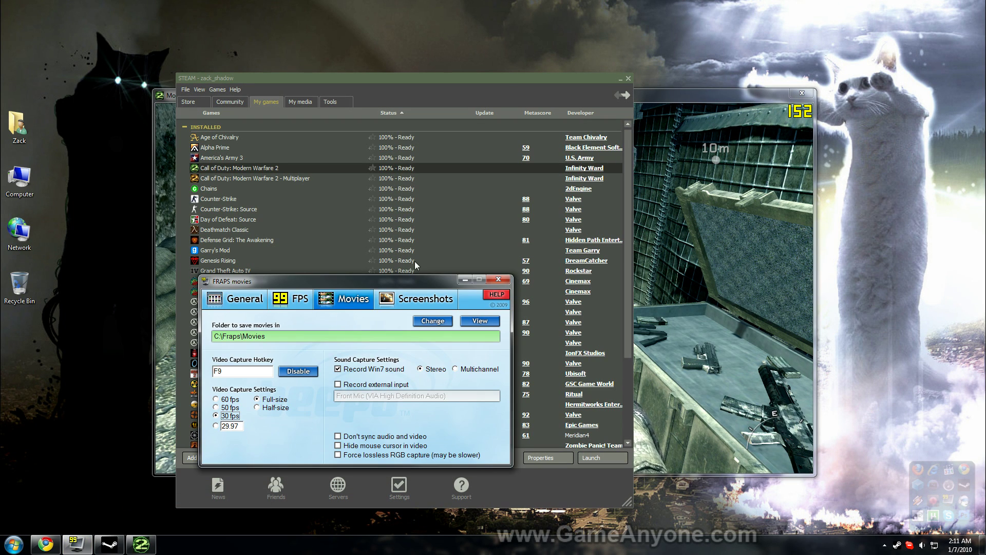
pyautogui.moveTo(415, 272); pyautogui.dragTo(699, 159)
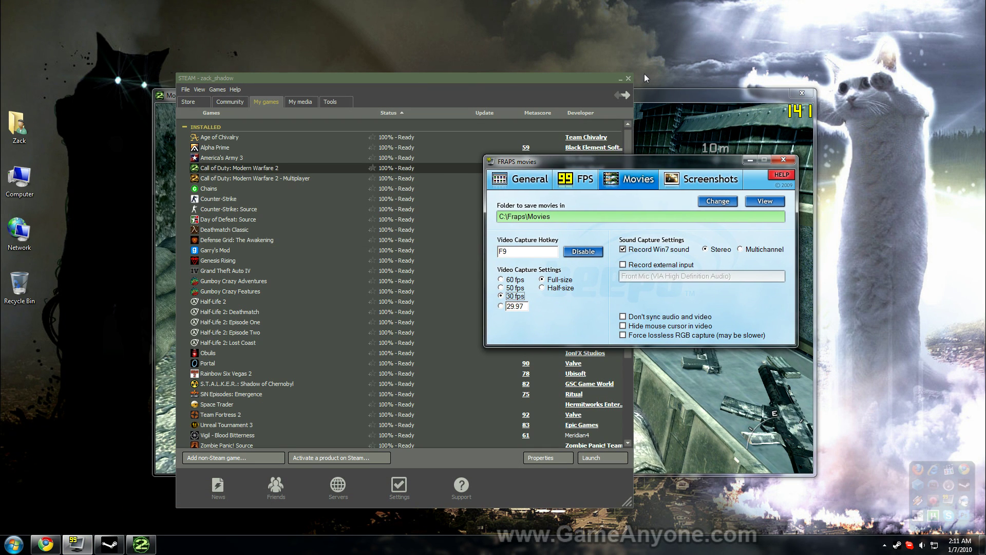
# Step: Clear the Steam and Fraps windows away so that nothing covers the game
pyautogui.click(627, 78)
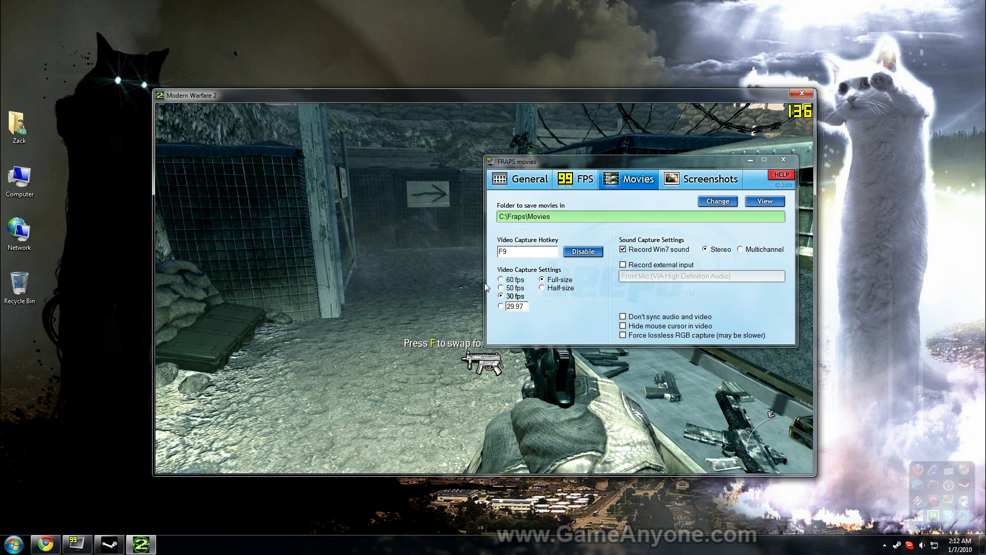
pyautogui.hotkey('alt', 'Tab')
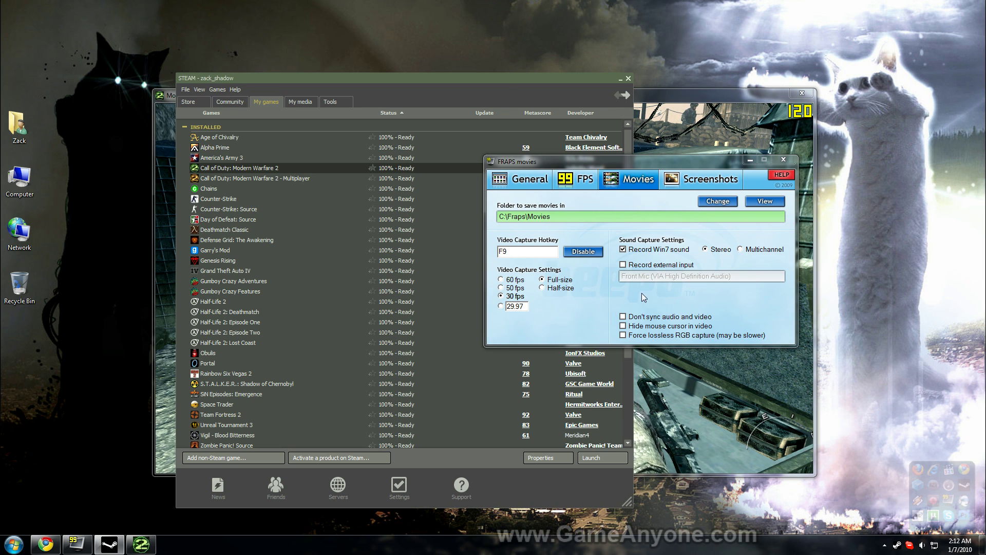
pyautogui.click(620, 81)
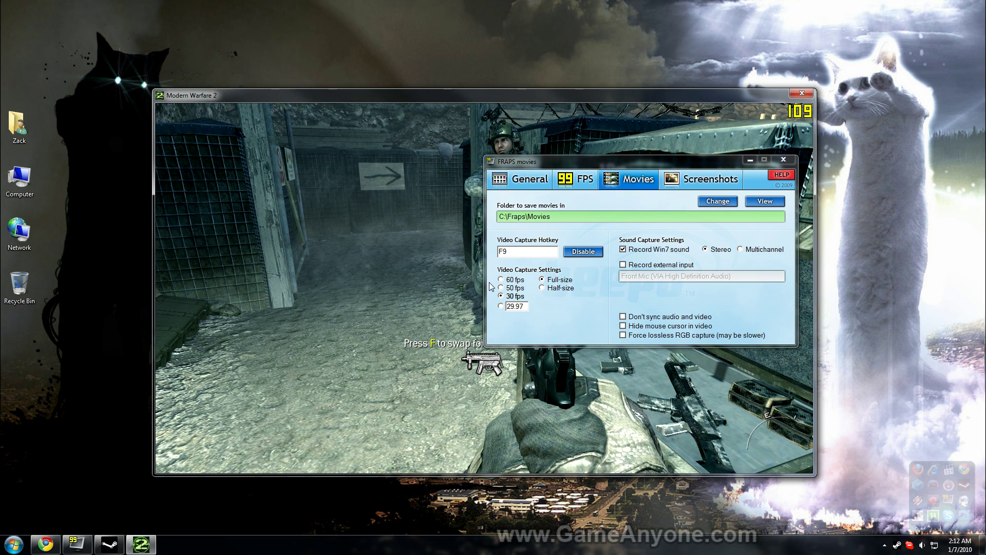
pyautogui.hotkey('alt', 'Tab')
pyautogui.click(751, 160)
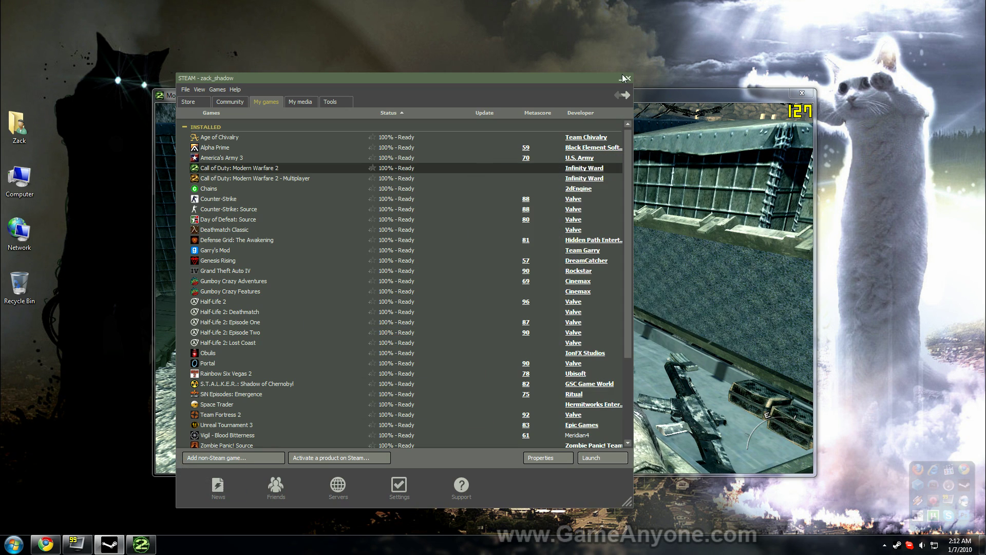
pyautogui.click(620, 79)
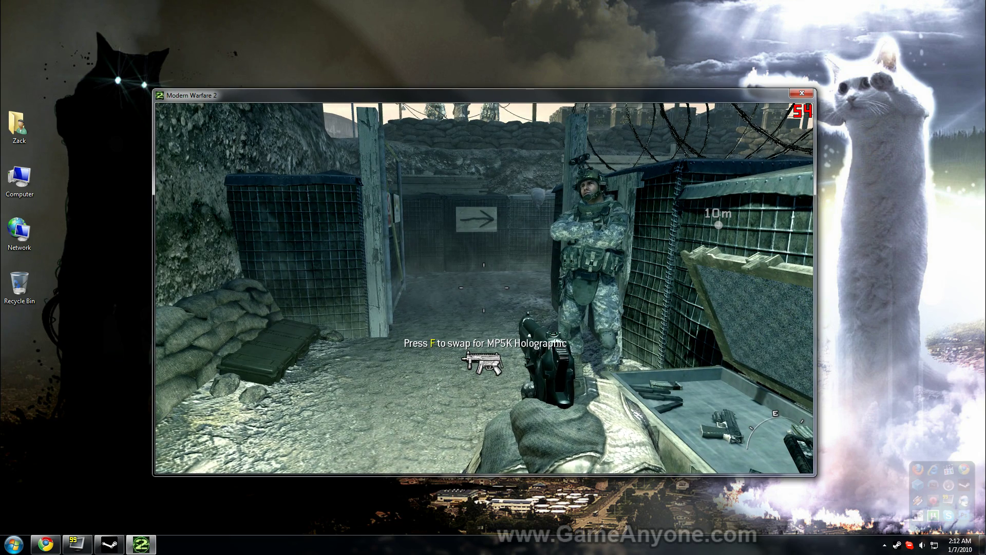
# Step: Record gameplay while entering The Pit and shooting the enemy targets near its entrance with the pistol
pyautogui.press('w')
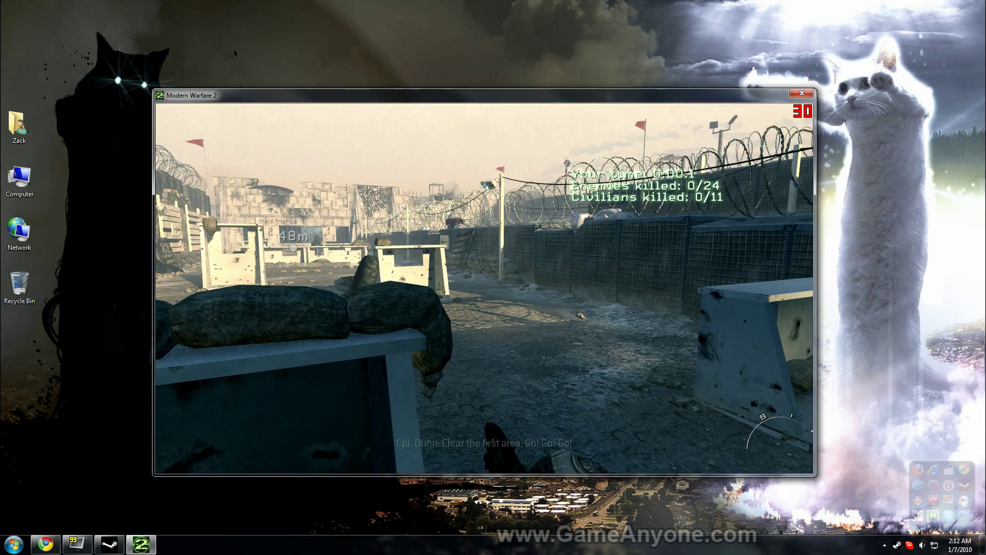
pyautogui.press('w')
pyautogui.rightClick(484, 288)
pyautogui.click(484, 288)
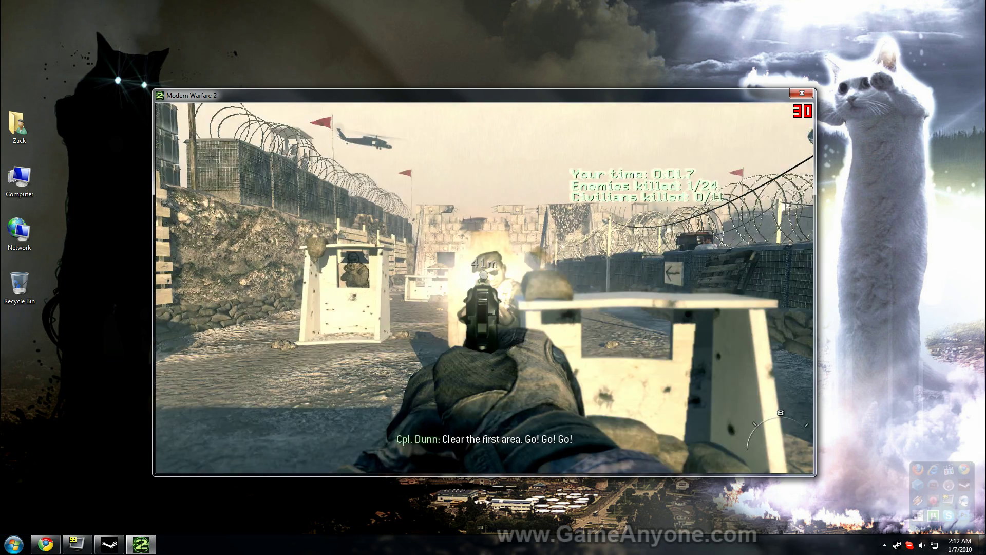
pyautogui.press('w')
pyautogui.click(484, 288)
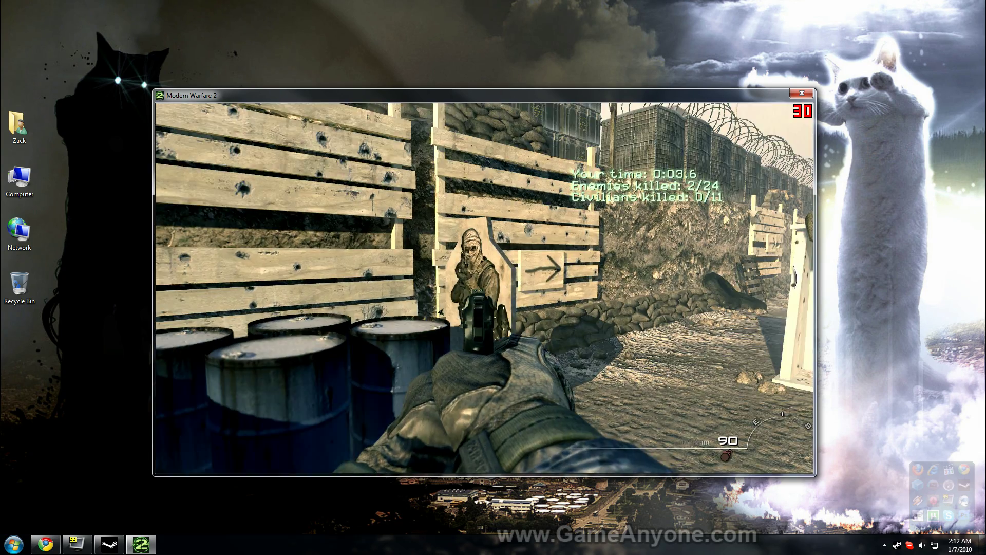
pyautogui.click(484, 288)
pyautogui.press('w')
pyautogui.rightClick(484, 288)
pyautogui.click(484, 288)
pyautogui.press('w')
pyautogui.click(484, 288)
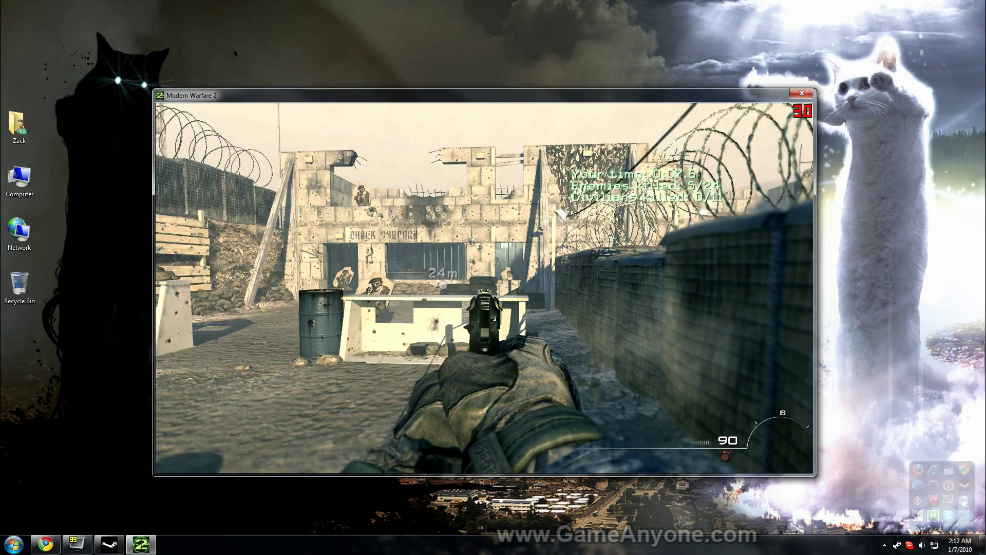
# Step: Advance toward the concrete building and shoot the enemy targets in its windows and on its upper level
pyautogui.press('w')
pyautogui.click(484, 288)
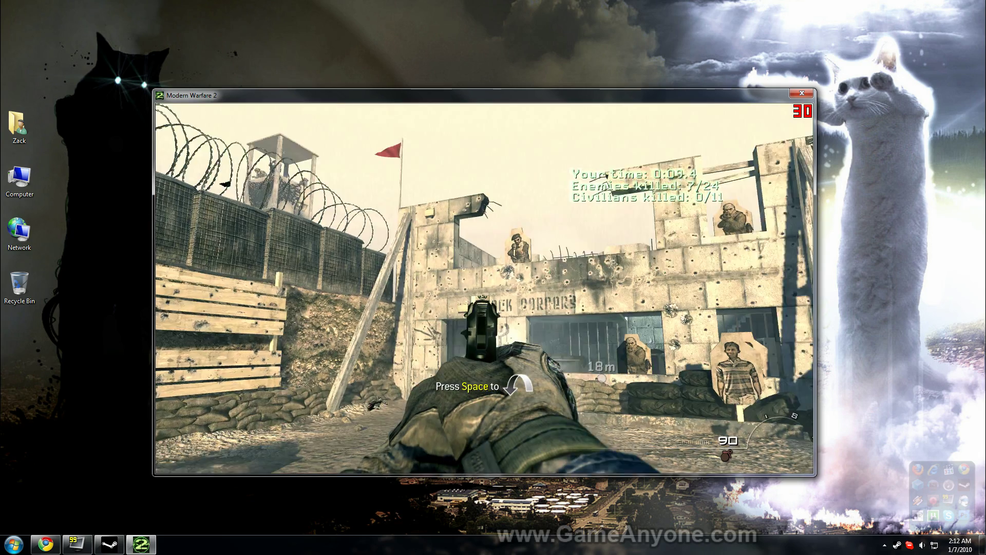
pyautogui.click(485, 288)
pyautogui.click(484, 288)
pyautogui.click(485, 289)
pyautogui.press('w')
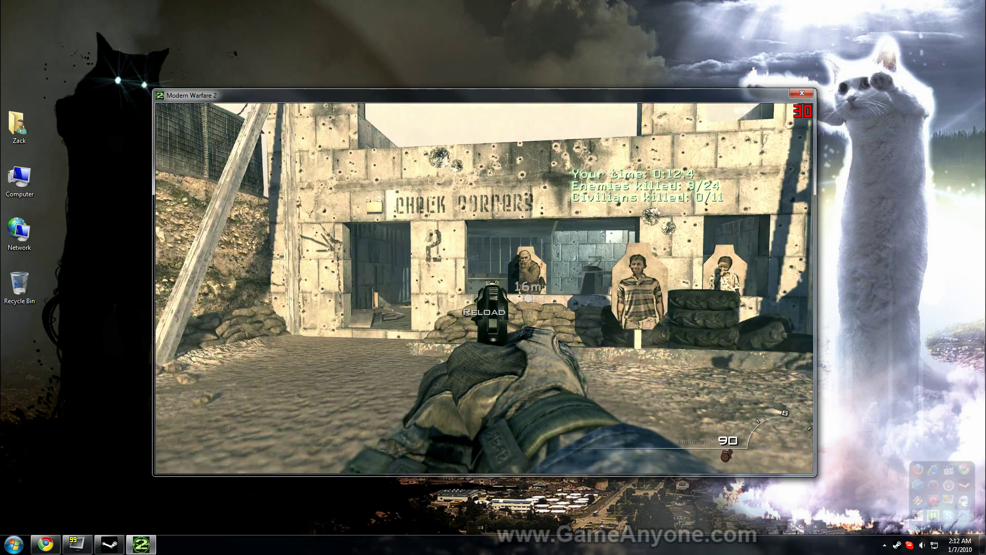
pyautogui.press('w')
# Step: Enter the building, switch to the M4A1 rifle and clear the enemy targets inside
pyautogui.click(484, 288)
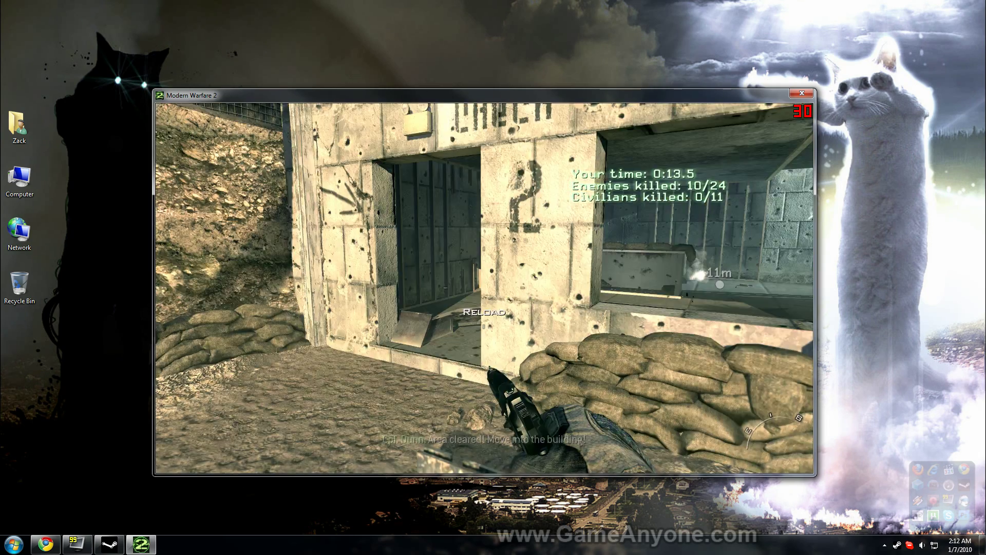
pyautogui.press('w')
pyautogui.click(485, 288)
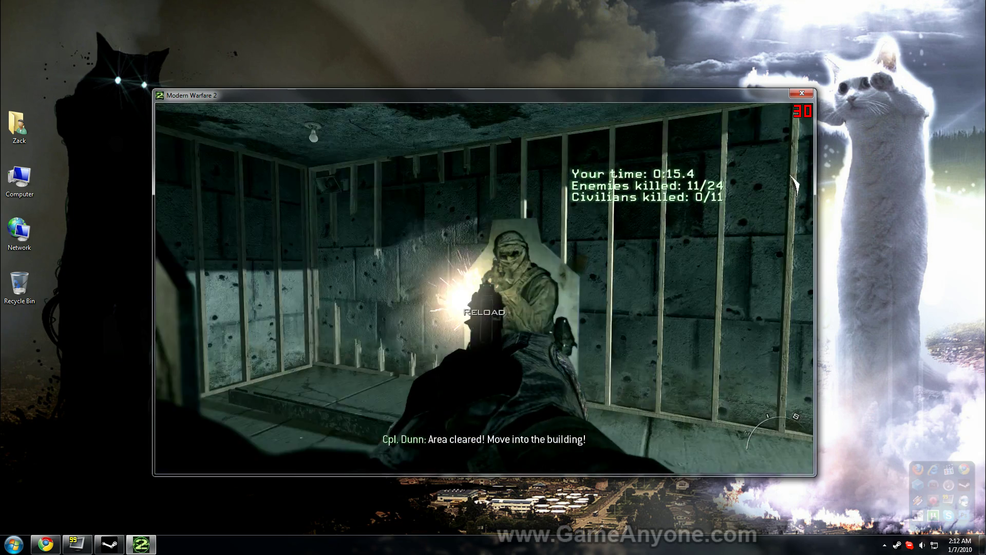
pyautogui.press('1')
pyautogui.press('w')
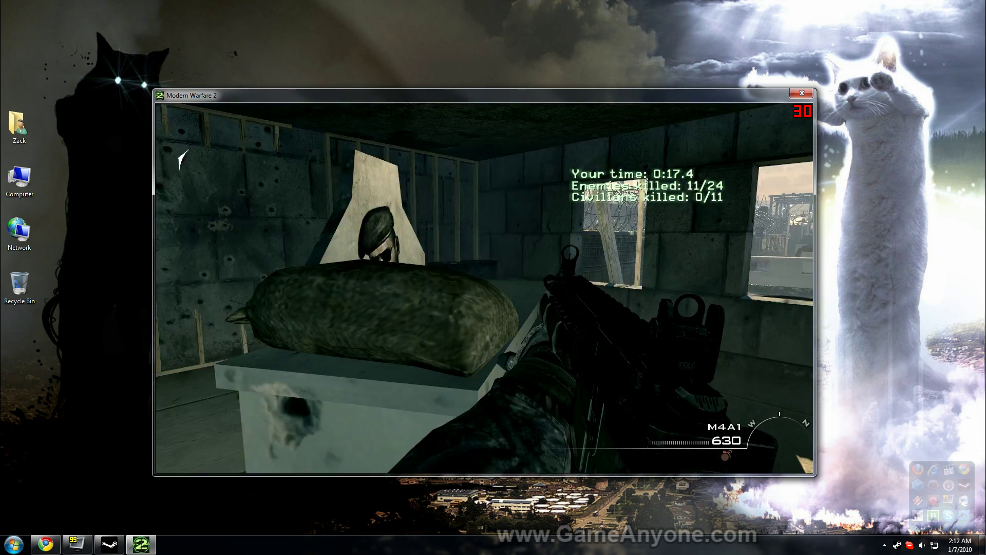
pyautogui.press('w')
pyautogui.click(485, 288)
pyautogui.click(484, 289)
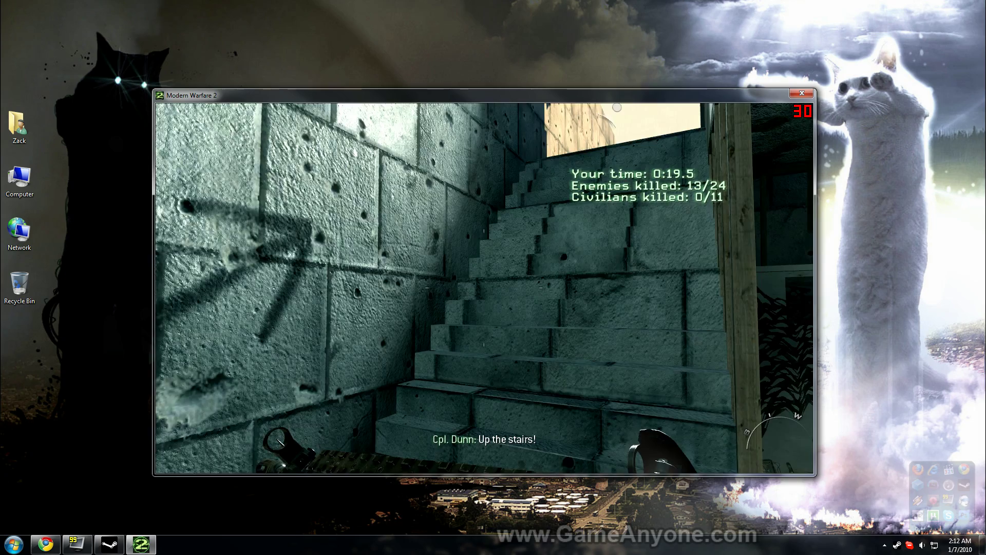
# Step: Climb the stairs and shoot the rooftop enemy targets while sparing civilians, then end the gameplay recording
pyautogui.press('w')
pyautogui.click(484, 288)
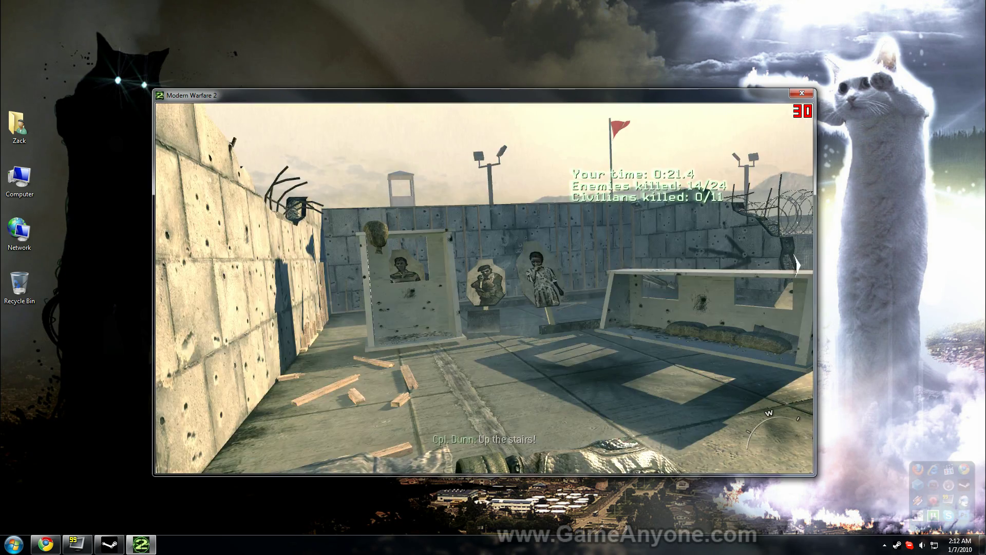
pyautogui.press('w')
pyautogui.rightClick(484, 288)
pyautogui.click(484, 289)
pyautogui.click(484, 288)
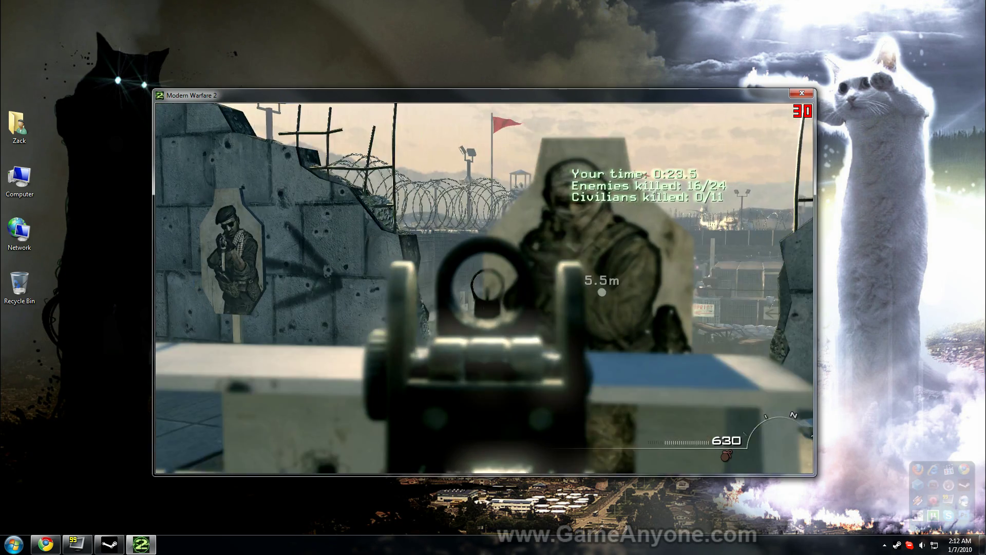
pyautogui.press('w')
pyautogui.click(485, 288)
pyautogui.press('space')
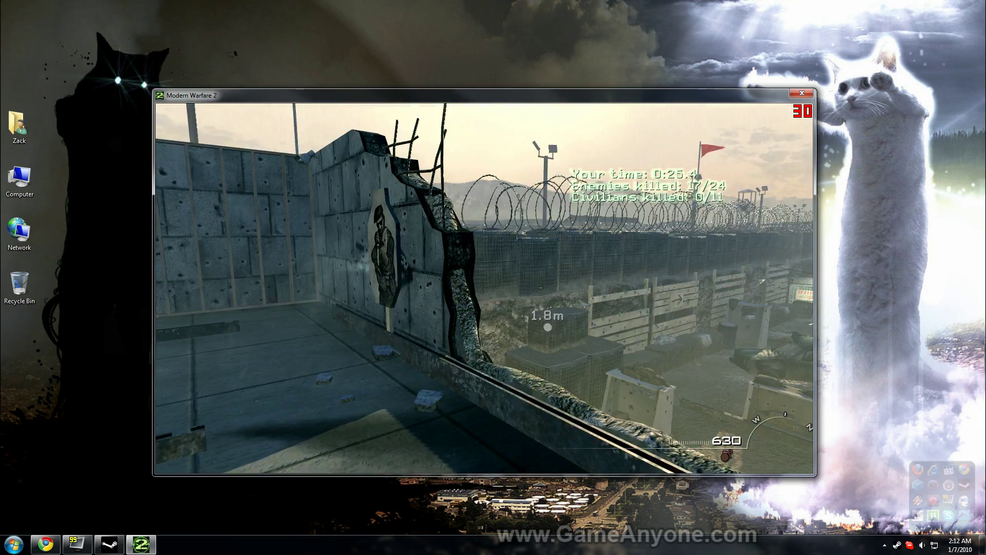
pyautogui.press('w')
pyautogui.press('s')
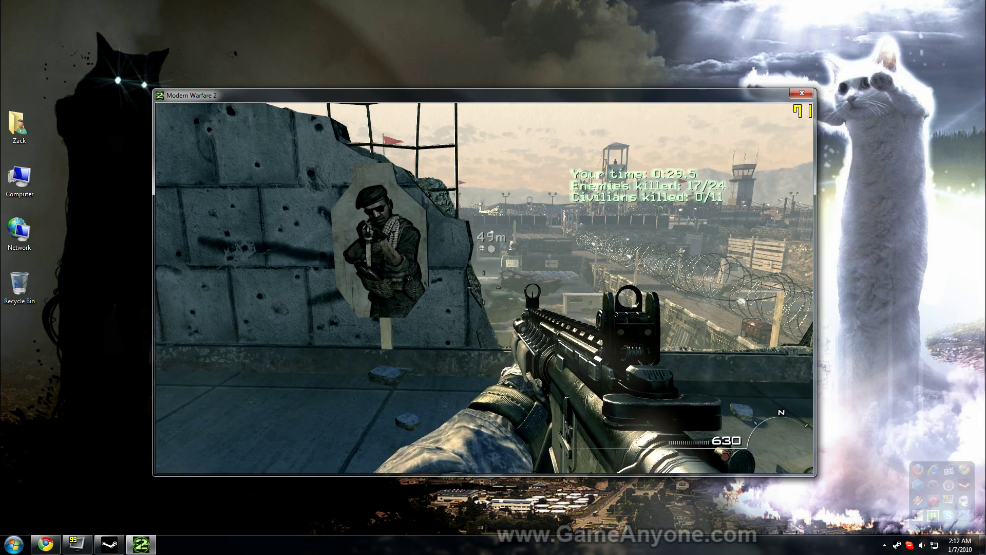
# Step: Pause the mission and check the resolution in the game's video options
pyautogui.press('Escape')
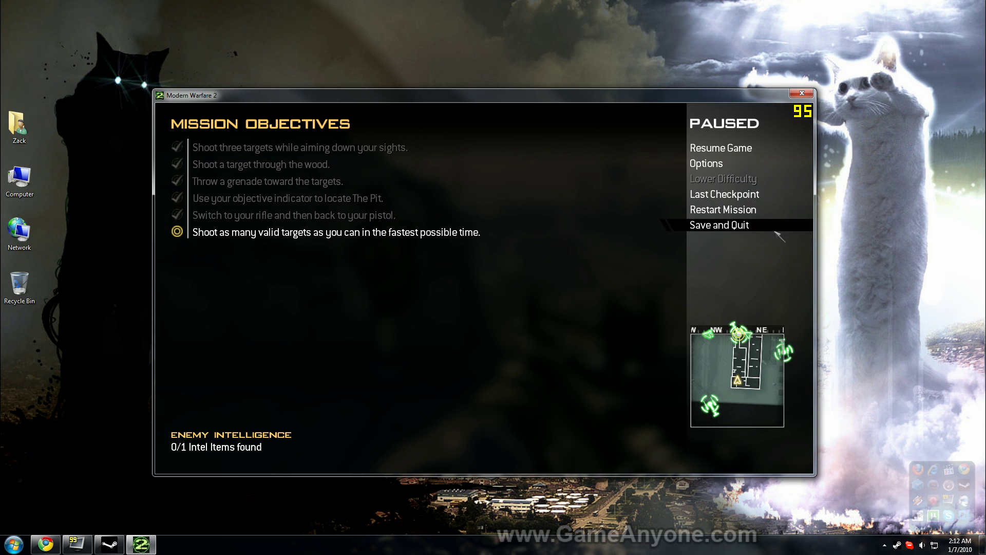
pyautogui.click(730, 163)
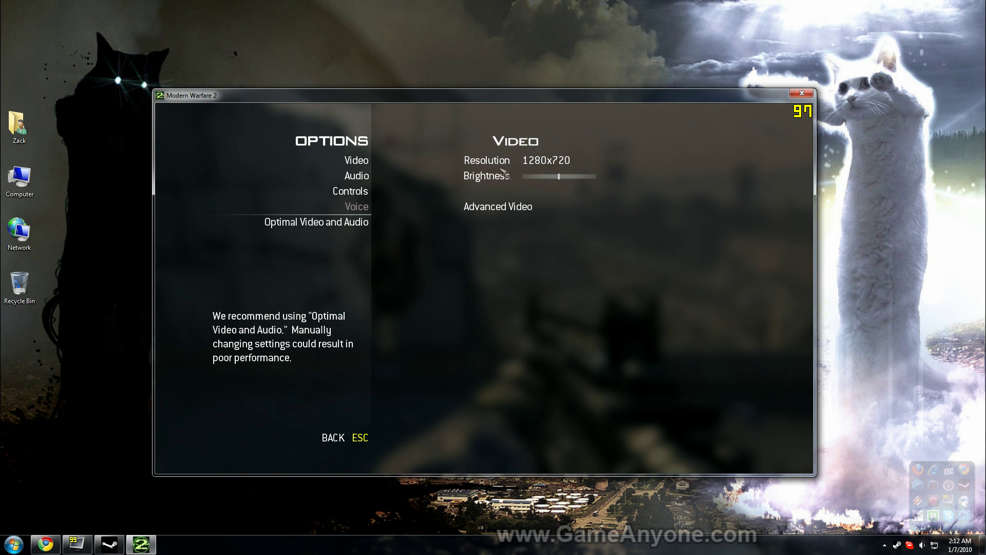
pyautogui.press('Escape')
pyautogui.press('Escape')
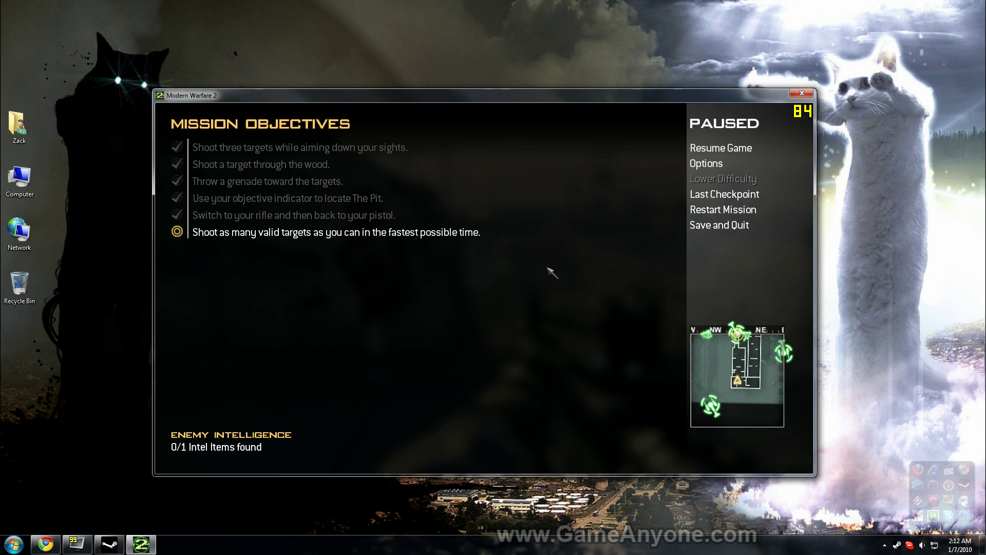
# Step: Save and quit the mission, then exit Modern Warfare 2 to the desktop
pyautogui.click(742, 231)
pyautogui.click(541, 281)
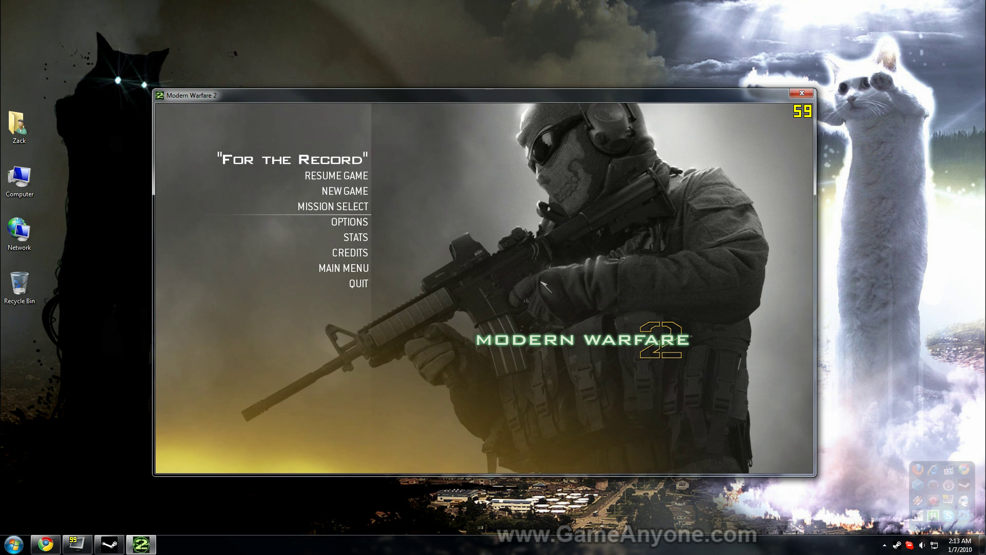
pyautogui.click(389, 283)
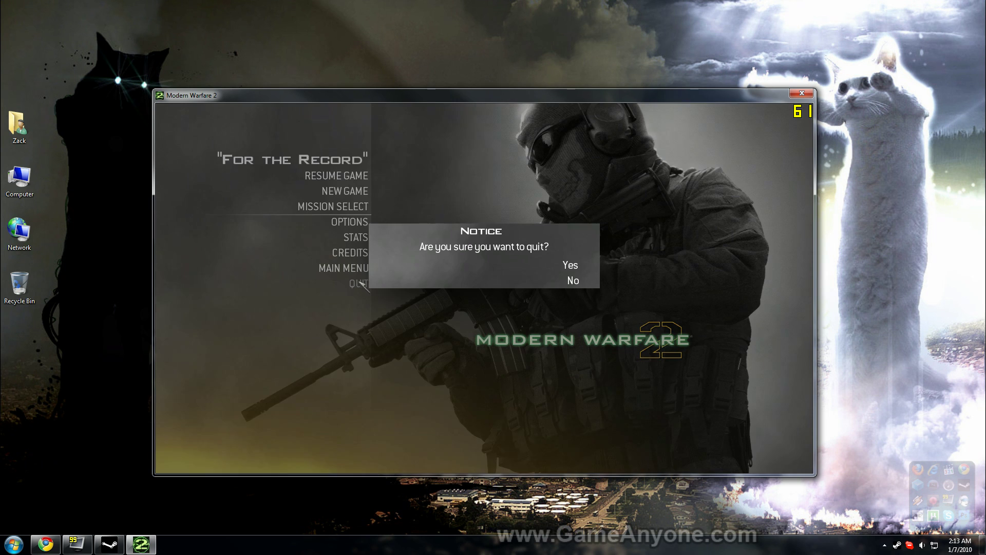
pyautogui.click(591, 265)
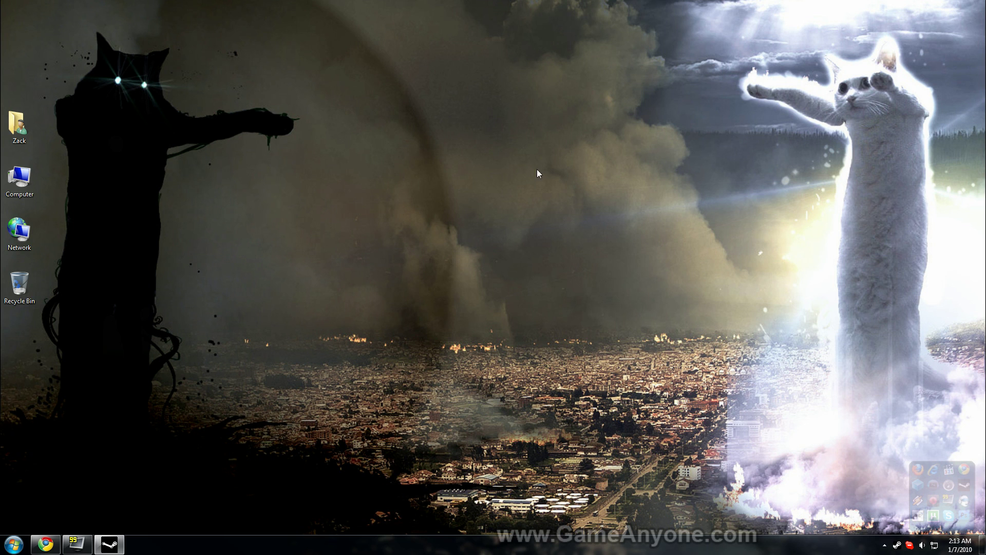
# Step: Launch Vegas Pro 9.0 and move its window fully onto the visible desktop
pyautogui.moveTo(922, 477)
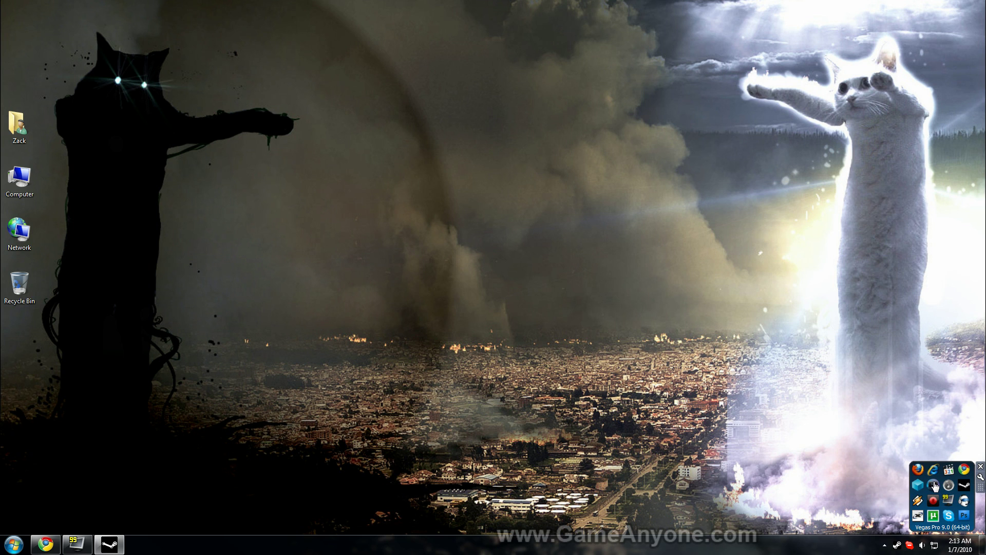
pyautogui.click(934, 485)
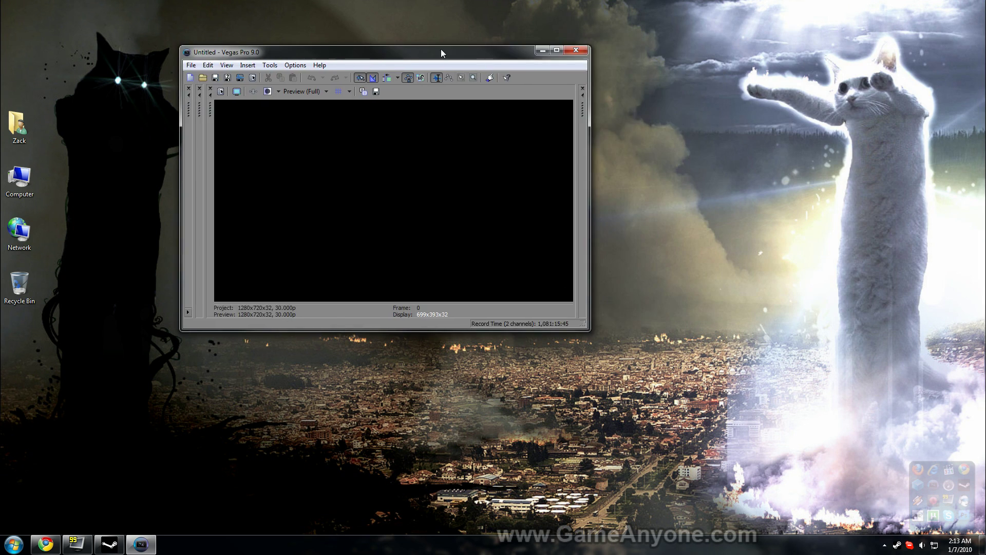
pyautogui.moveTo(440, 48); pyautogui.dragTo(569, 46)
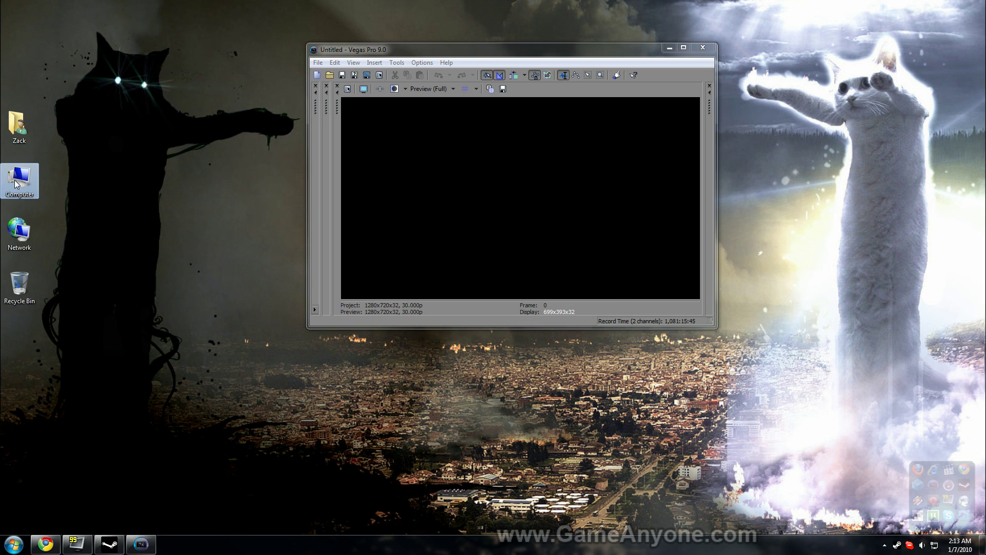
# Step: Open the Fraps Movies folder and arrange its window side by side with Vegas Pro
pyautogui.doubleClick(14, 184)
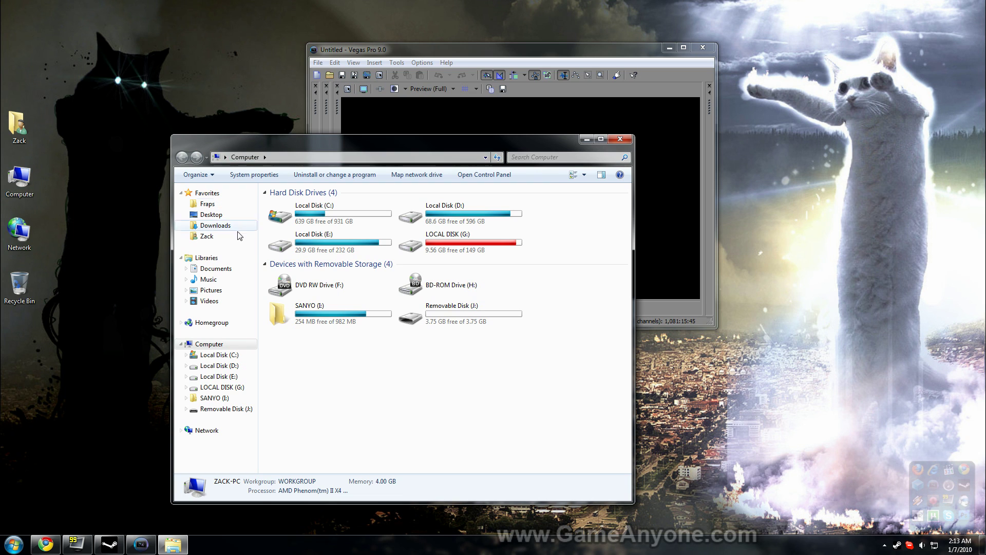
pyautogui.click(222, 205)
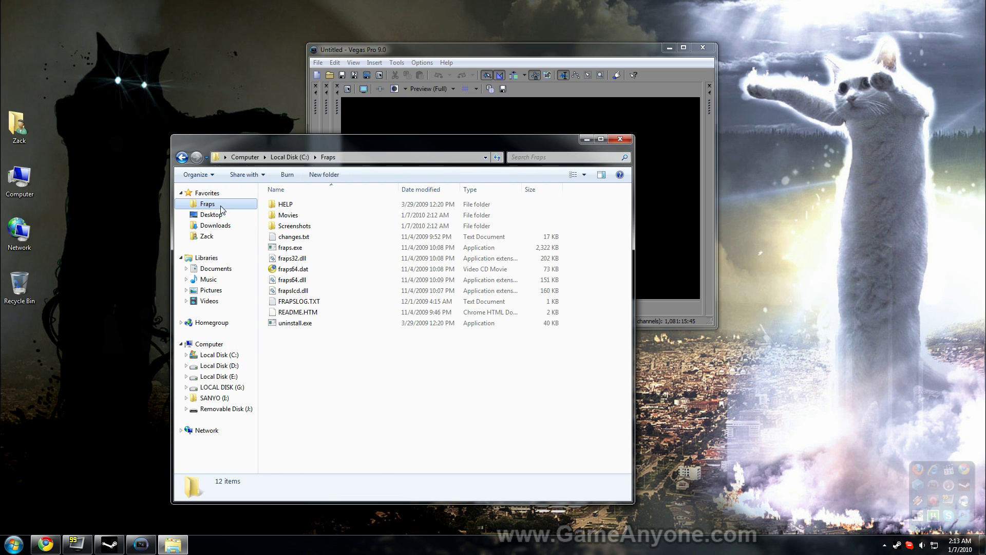
pyautogui.doubleClick(276, 219)
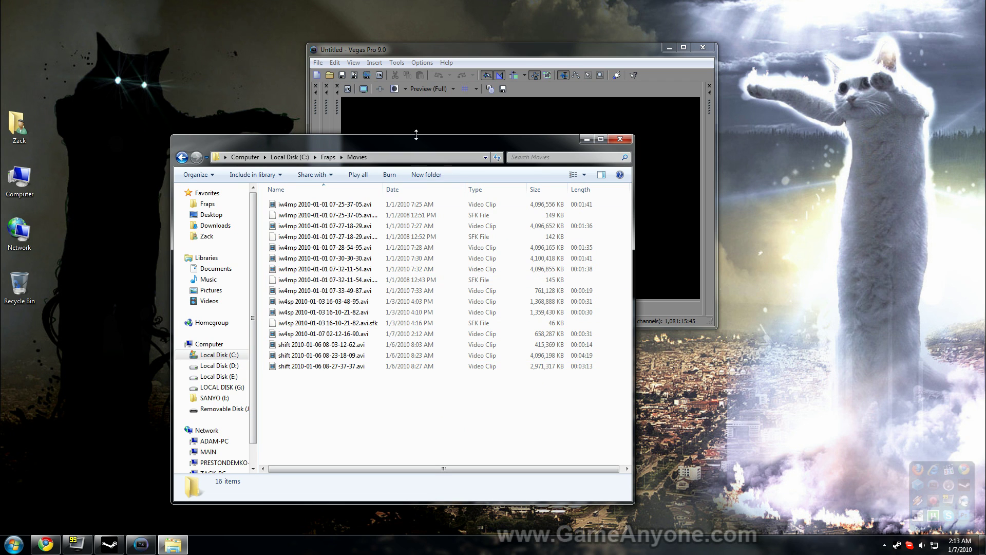
pyautogui.moveTo(417, 149); pyautogui.dragTo(706, 124)
pyautogui.moveTo(528, 46); pyautogui.dragTo(2, 21)
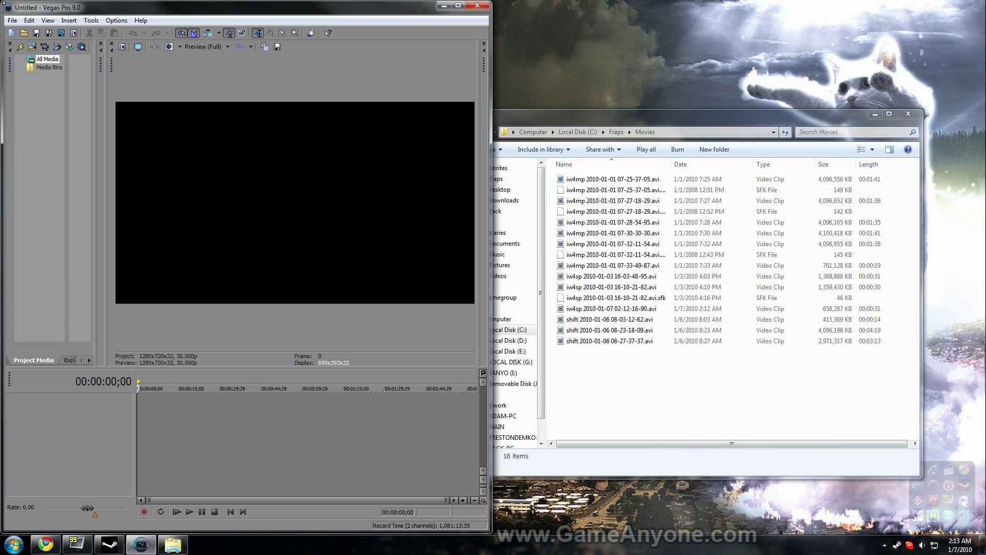
pyautogui.click(601, 309)
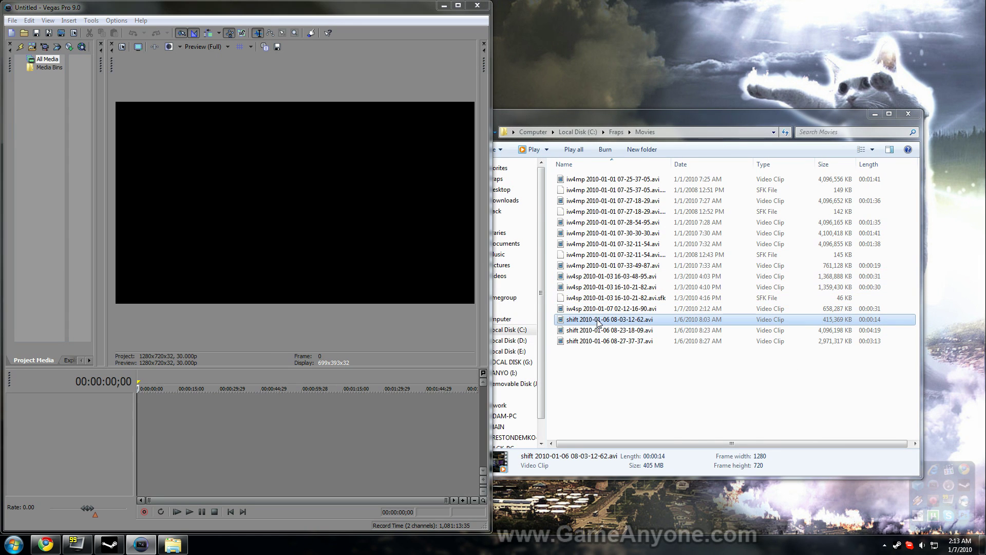
pyautogui.moveTo(288, 447); pyautogui.dragTo(140, 405)
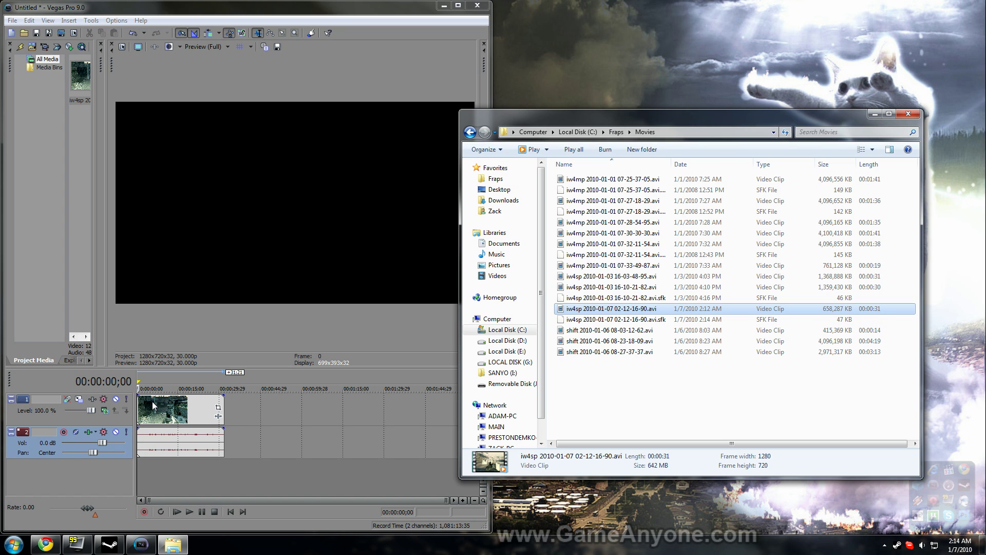
pyautogui.click(153, 405)
pyautogui.click(172, 411)
pyautogui.press('space')
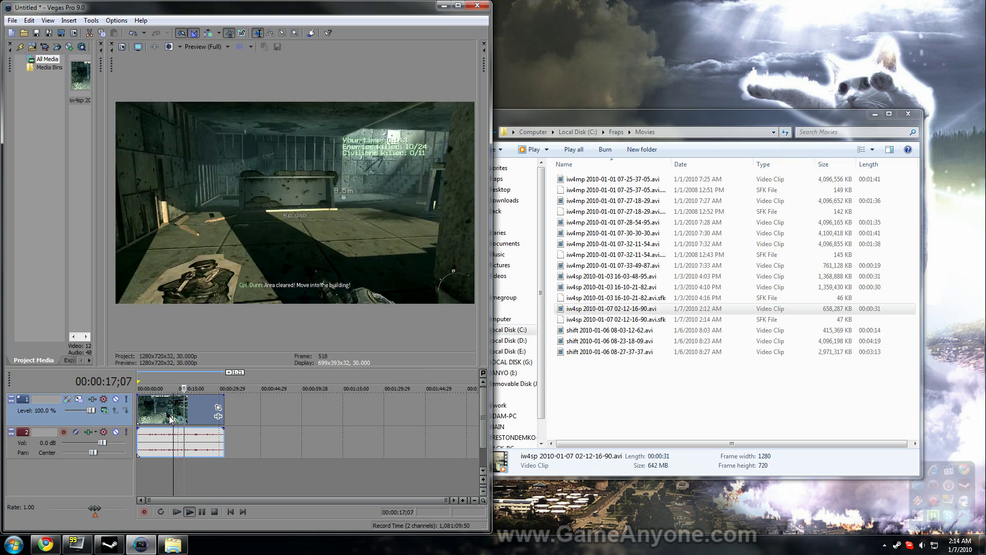
pyautogui.press('space')
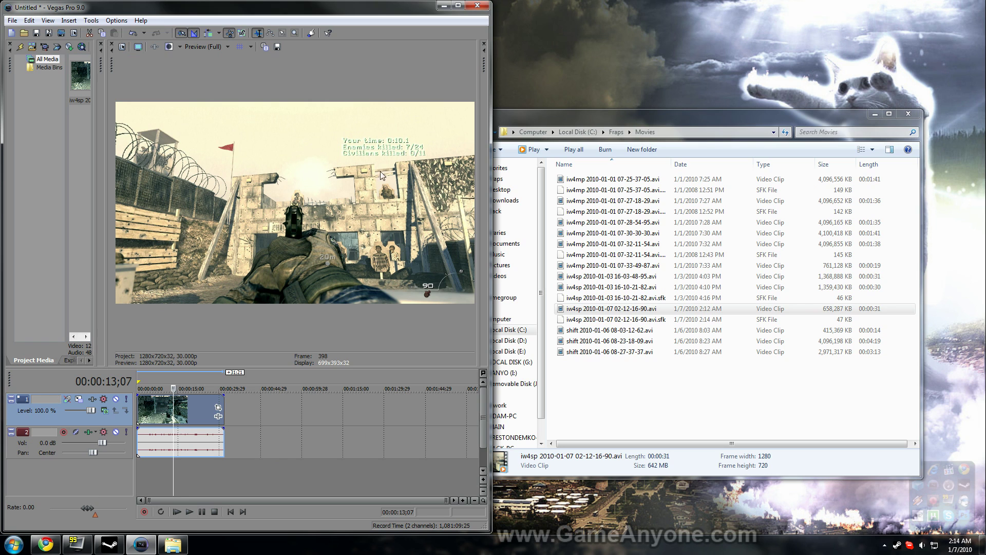
# Step: Insert a new video track above the gameplay clip and add text media to it at 00:00:13;07
pyautogui.click(72, 21)
pyautogui.click(55, 21)
pyautogui.click(48, 21)
pyautogui.click(48, 20)
pyautogui.click(68, 20)
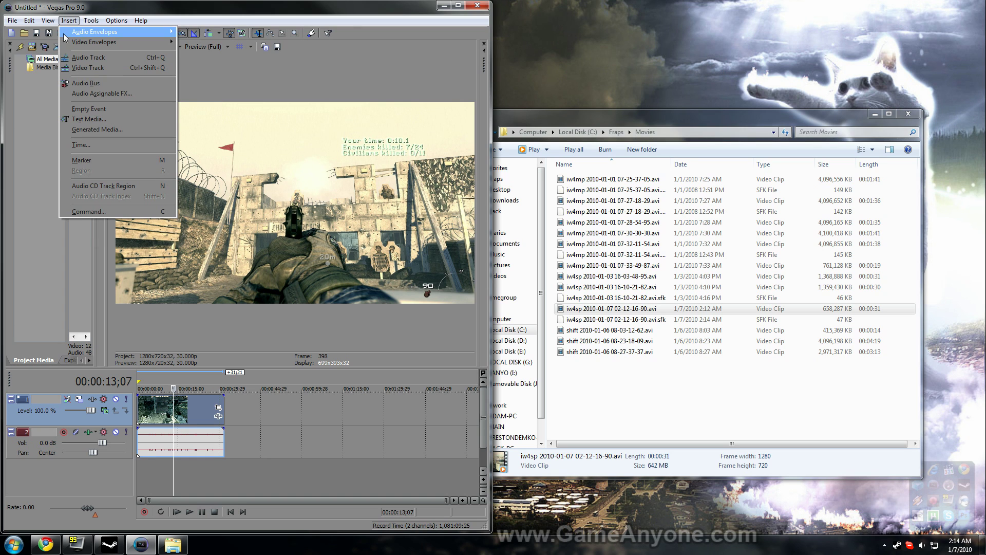
pyautogui.click(104, 68)
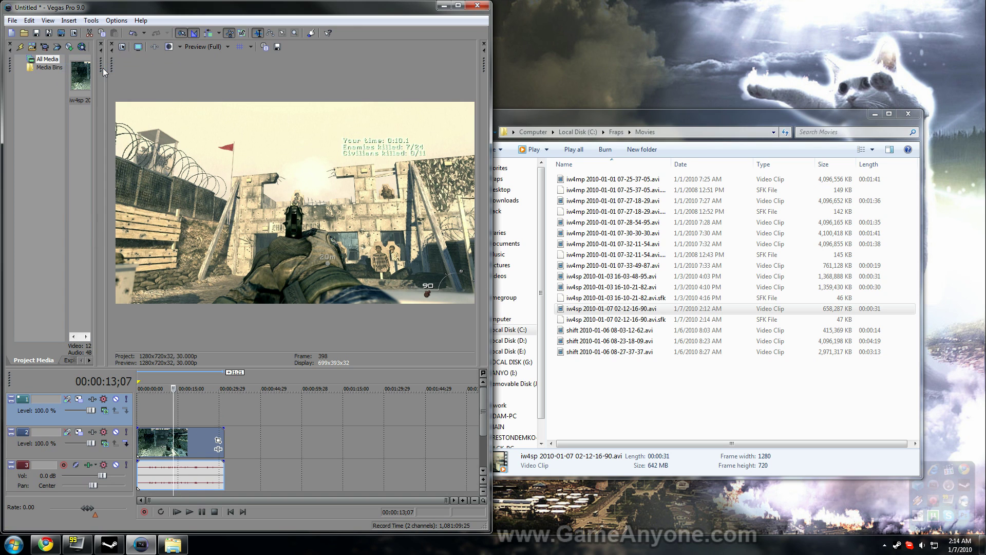
pyautogui.rightClick(179, 408)
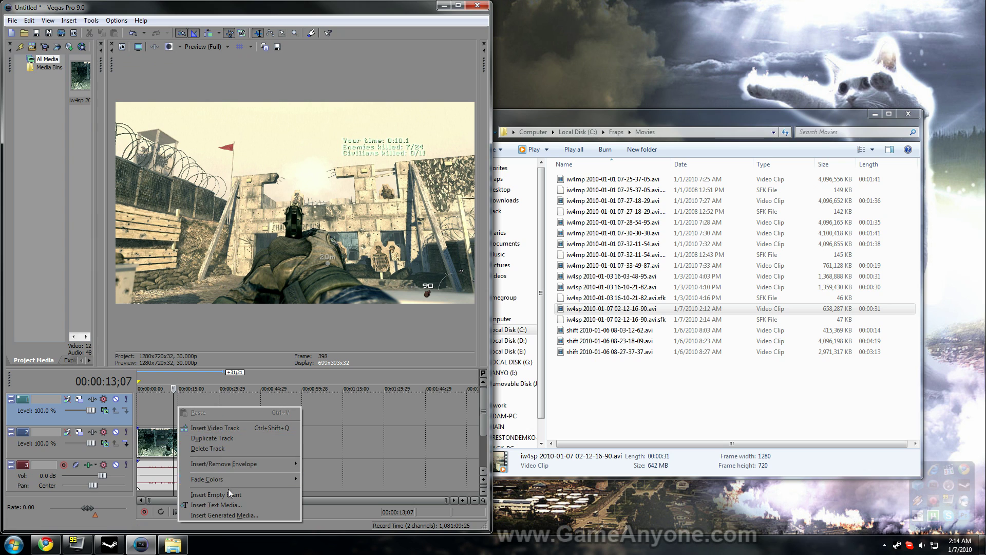
pyautogui.click(214, 504)
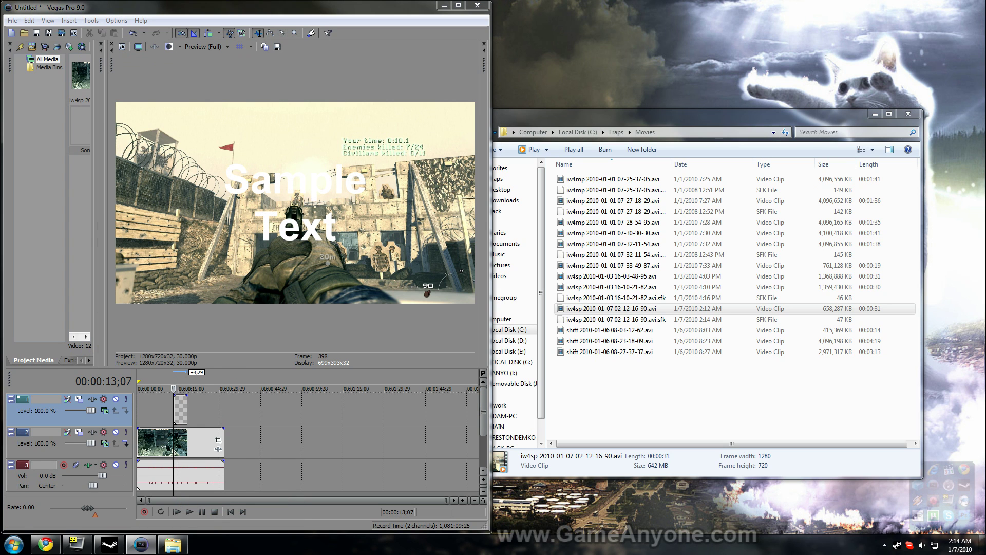
# Step: Replace the sample text of the generated media with "GameAnyone.com"
pyautogui.moveTo(950, 127); pyautogui.dragTo(455, 126)
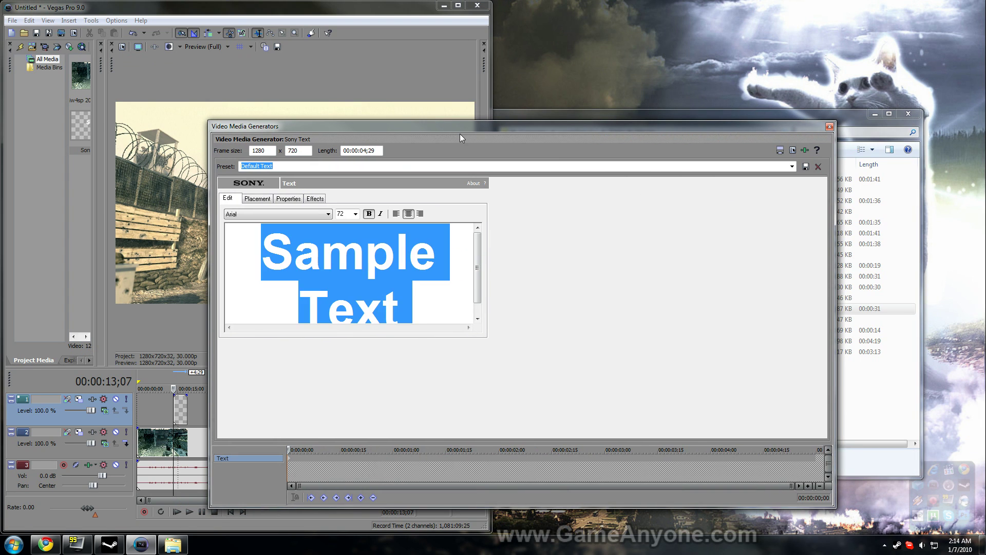
pyautogui.write('GameAnyonwe')
pyautogui.press('BackSpace')
pyautogui.press('BackSpace')
pyautogui.write('e,co')
pyautogui.press('BackSpace')
pyautogui.press('BackSpace')
pyautogui.press('BackSpace')
pyautogui.write('.com')
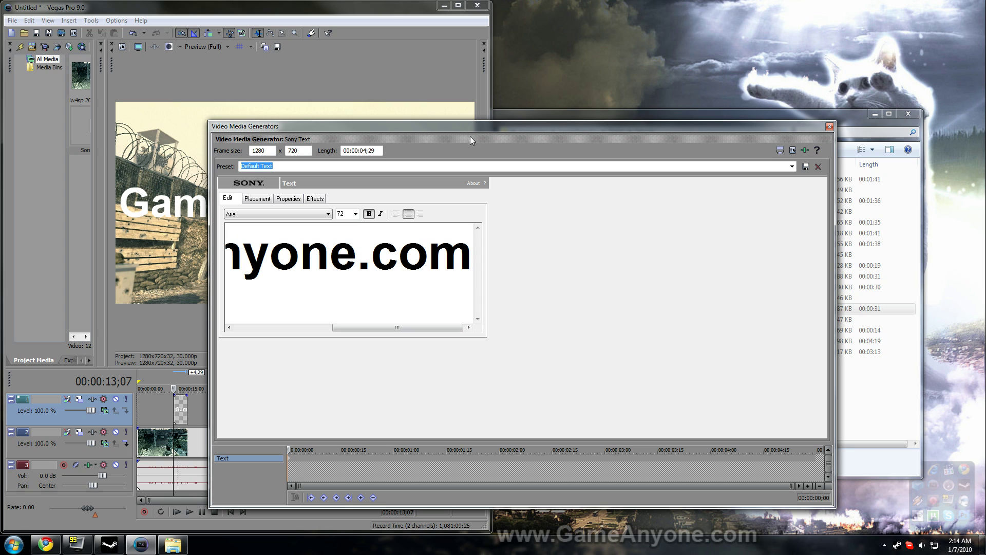
# Step: Set the watermark text to size 18 in the OCR A Extended font
pyautogui.click(356, 213)
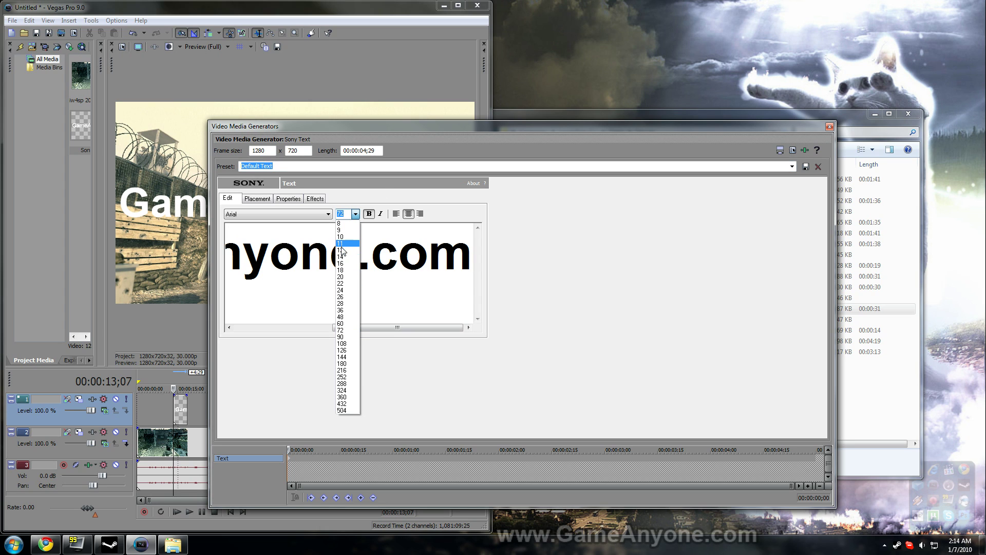
pyautogui.click(343, 270)
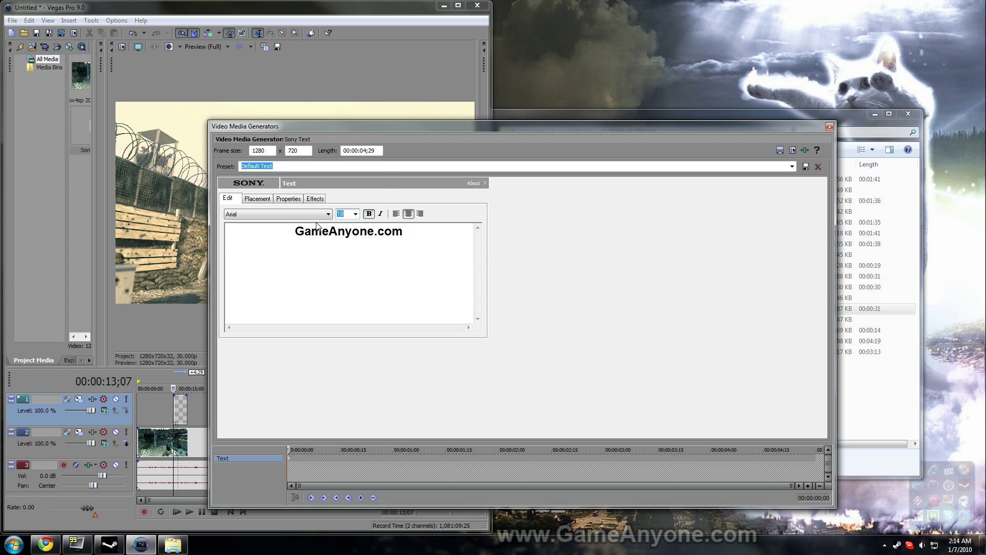
pyautogui.click(327, 214)
pyautogui.moveTo(329, 270); pyautogui.dragTo(338, 381)
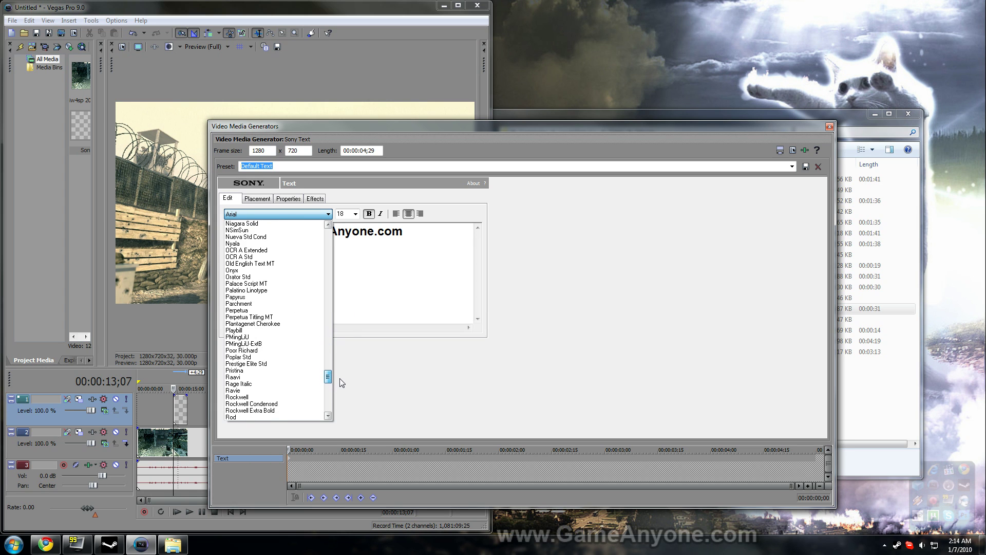
pyautogui.click(290, 252)
# Step: Set the outline colour of the watermark text to black (RGB 0, 0, 0)
pyautogui.click(259, 199)
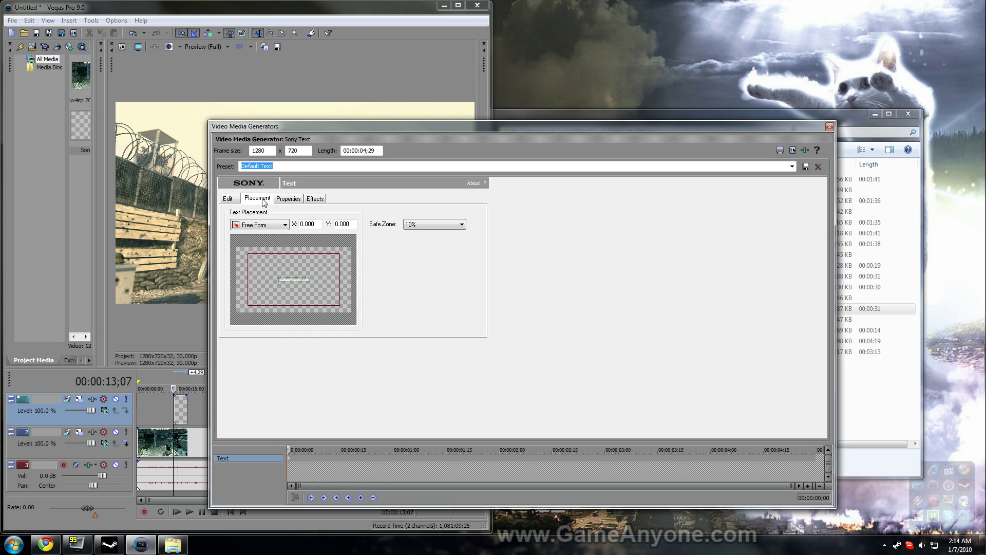
pyautogui.click(314, 199)
pyautogui.click(342, 222)
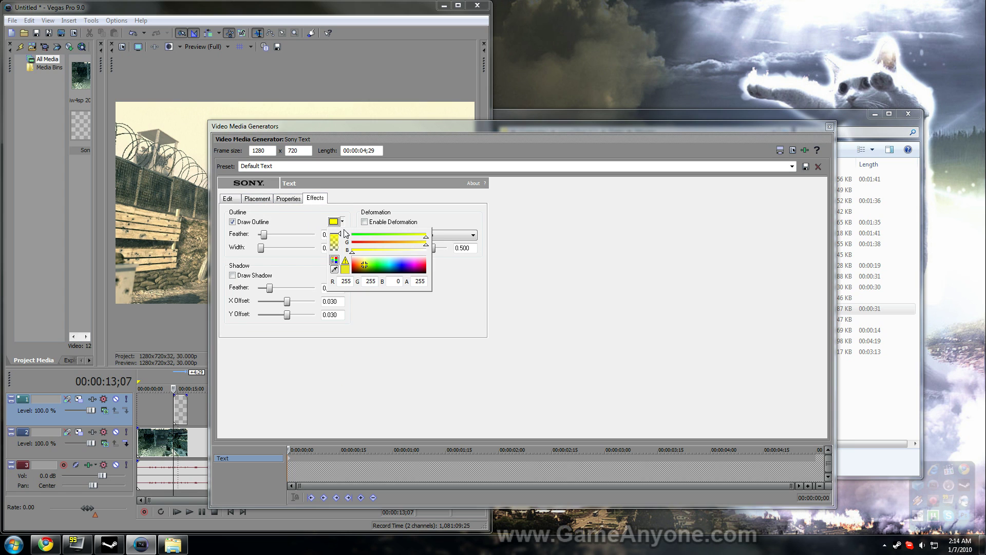
pyautogui.moveTo(364, 269); pyautogui.dragTo(345, 282)
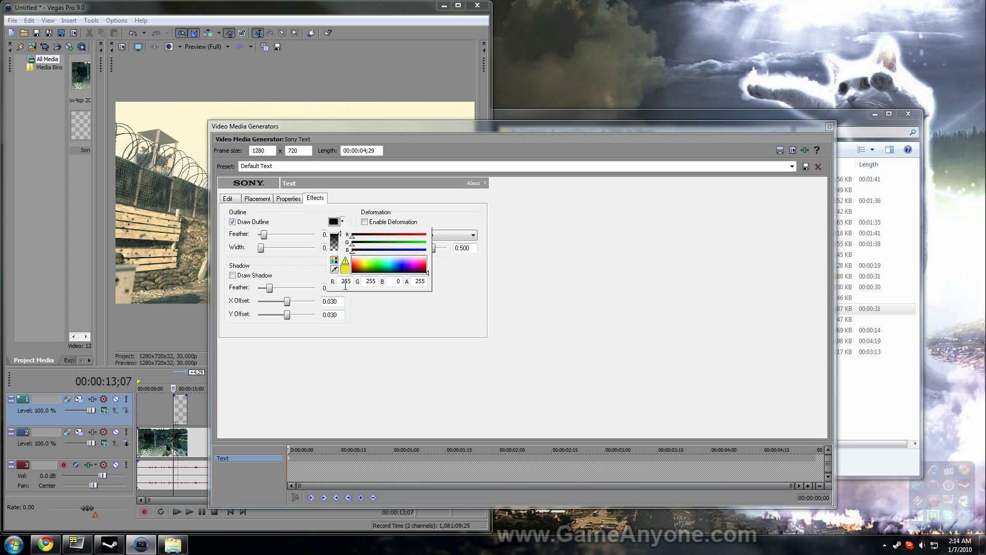
pyautogui.click(391, 319)
# Step: Colour the watermark text green (RGB 0, 255, 20) and make it semi-transparent with an alpha of 100
pyautogui.click(288, 199)
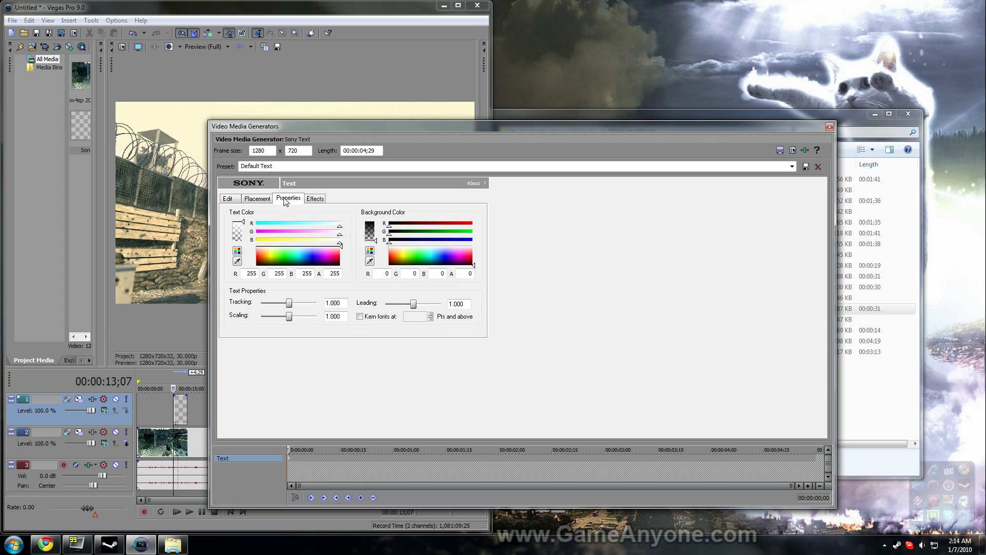
pyautogui.moveTo(298, 253)
pyautogui.mouseDown()
pyautogui.moveTo(285, 259)
pyautogui.moveTo(340, 234)
pyautogui.mouseUp()
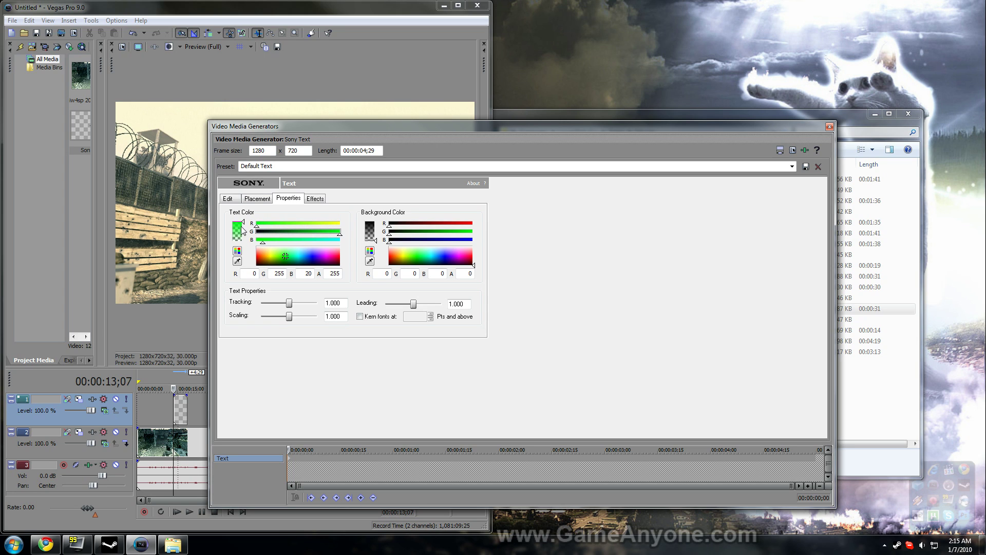
pyautogui.moveTo(243, 222); pyautogui.dragTo(244, 232)
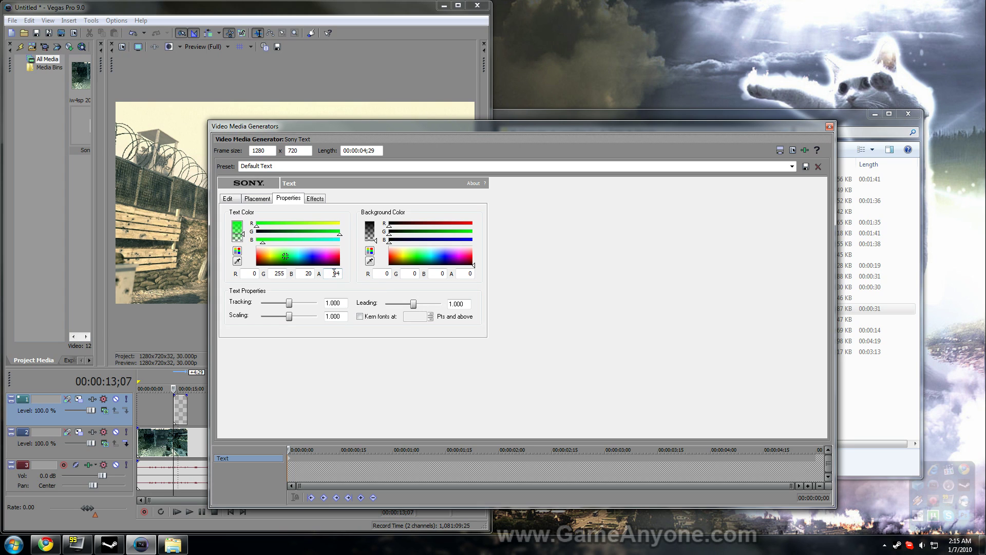
pyautogui.write('100')
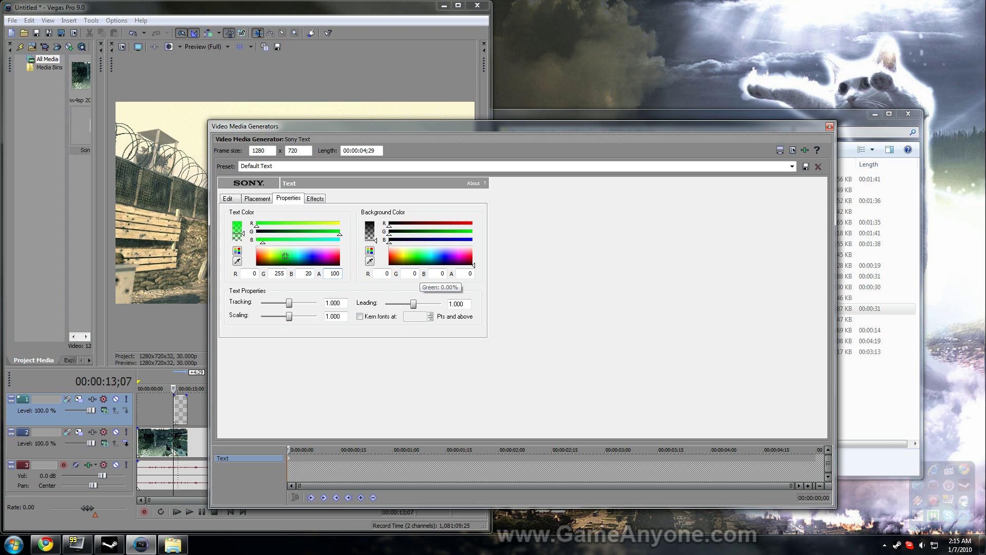
# Step: Position the watermark text in the frame's lower-left corner at about X -0.744, Y 0.923, and close the text generator
pyautogui.click(257, 198)
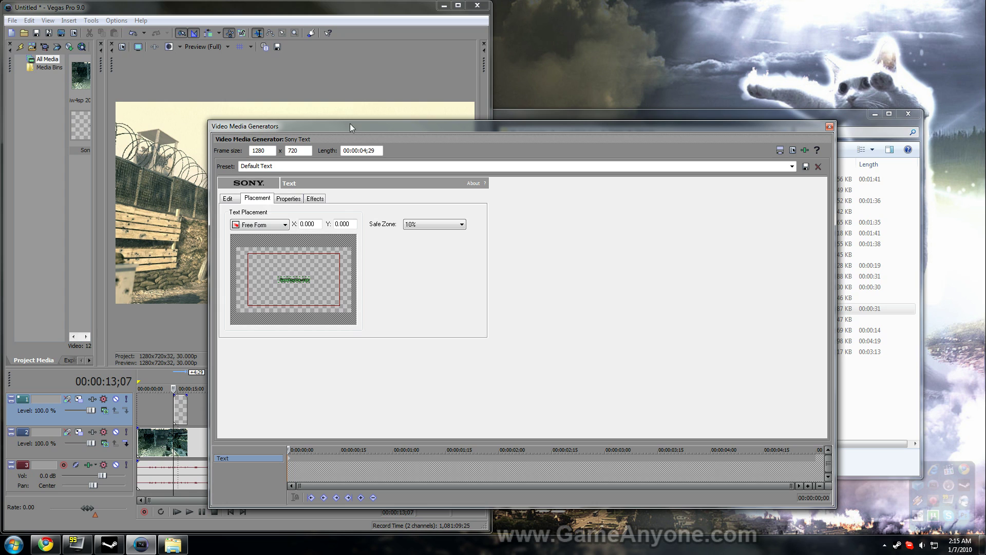
pyautogui.moveTo(355, 124); pyautogui.dragTo(563, 125)
pyautogui.moveTo(503, 282); pyautogui.dragTo(468, 311)
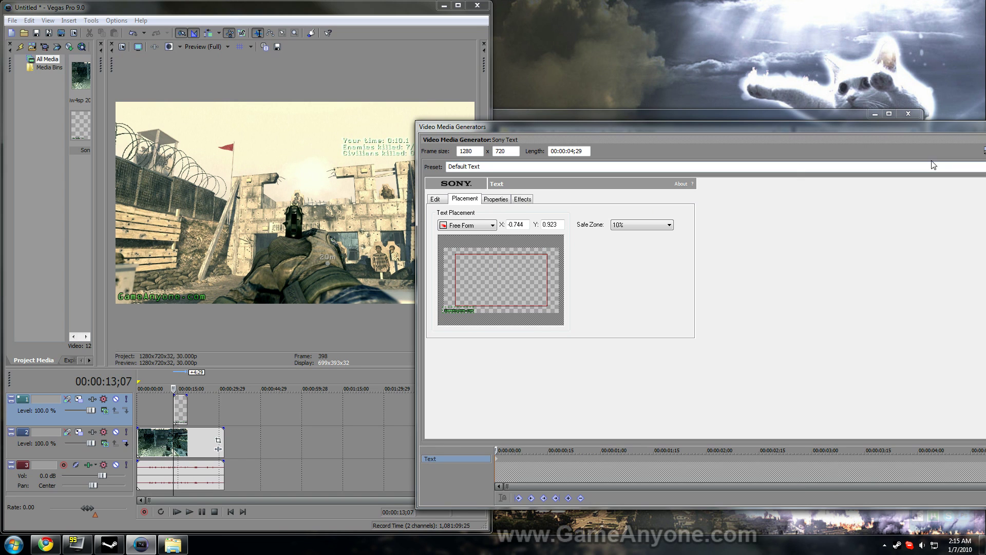
pyautogui.hotkey('alt', 'F4')
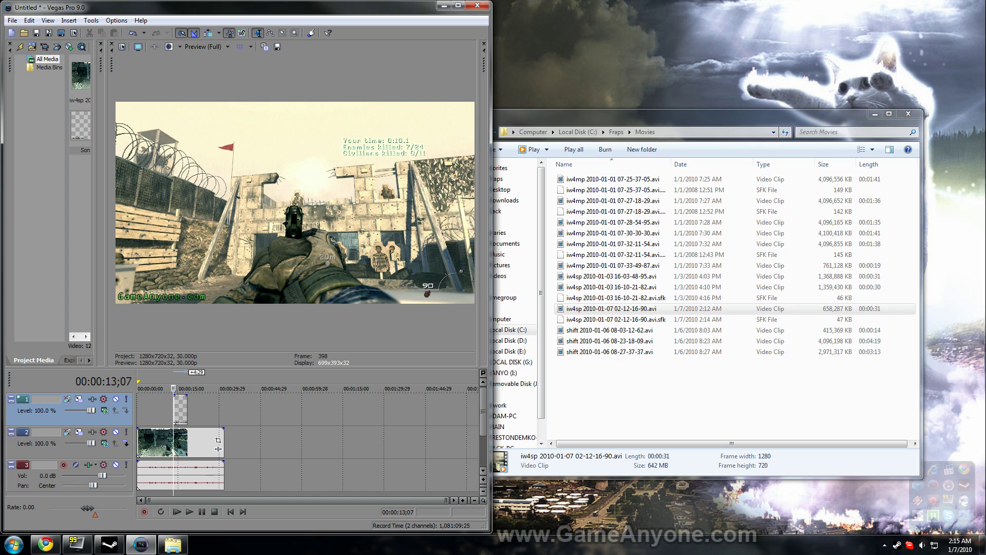
# Step: Extend the text event to span the whole gameplay clip and select its time range
pyautogui.moveTo(174, 411); pyautogui.dragTo(224, 417)
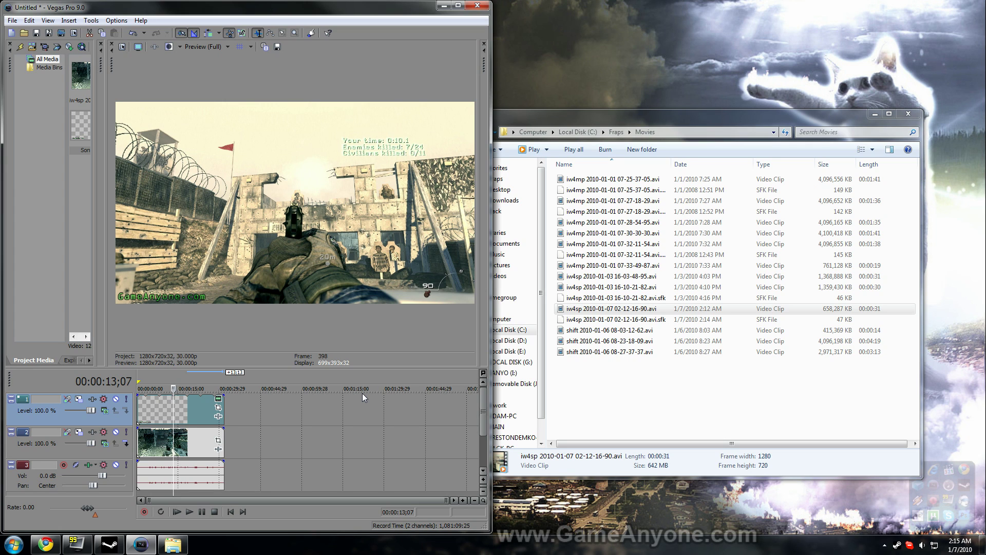
pyautogui.click(279, 455)
pyautogui.doubleClick(146, 411)
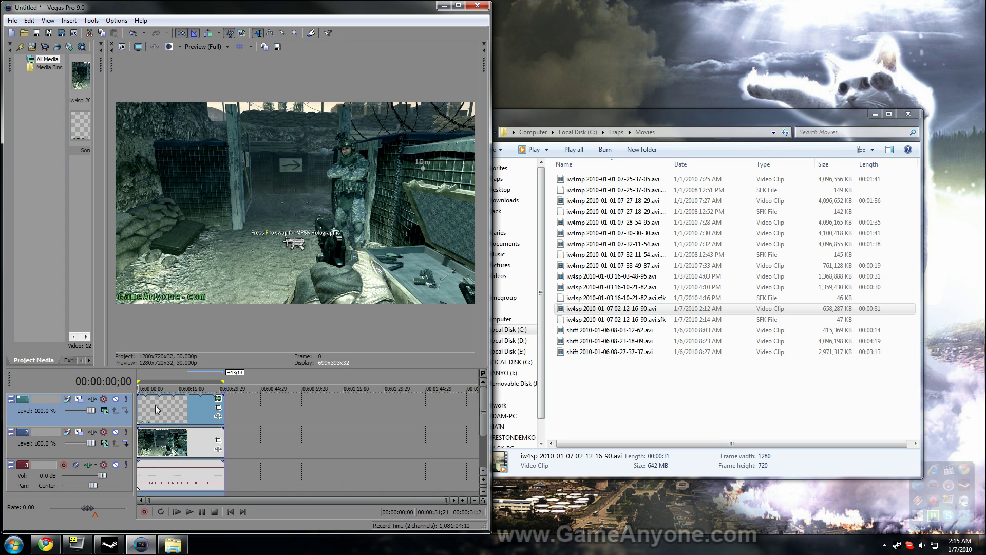
# Step: Mark a region from the timeline's start to about 00:01:57;25 and shrink the time selection to the first 00:00:02;02
pyautogui.moveTo(226, 383); pyautogui.dragTo(458, 380)
pyautogui.press('r')
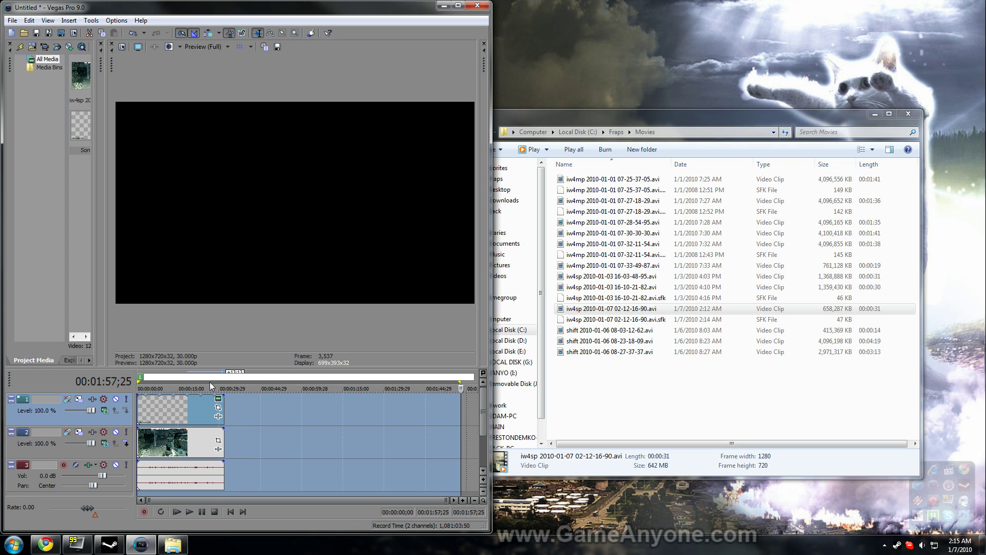
pyautogui.moveTo(210, 382); pyautogui.dragTo(215, 381)
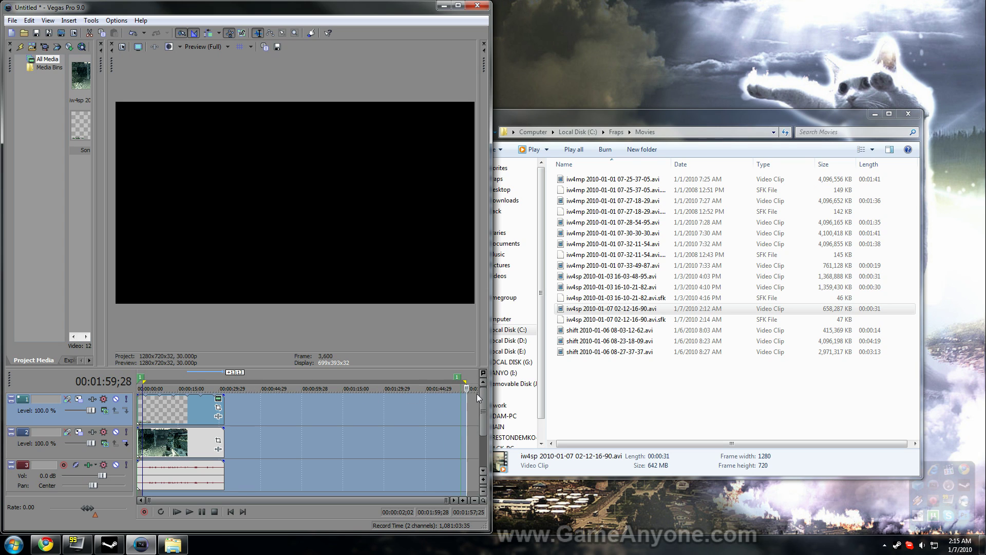
pyautogui.moveTo(466, 384); pyautogui.dragTo(96, 391)
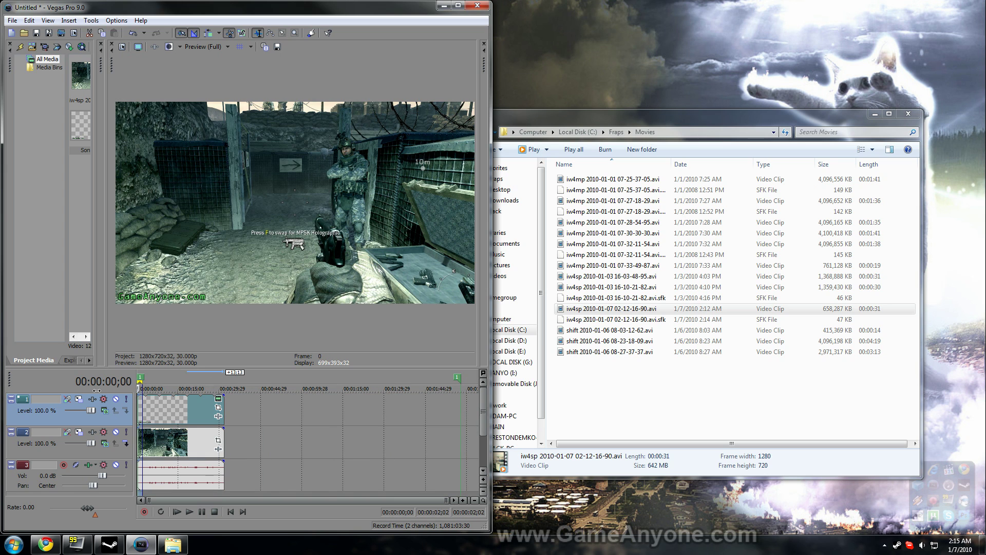
# Step: Delete the region ending at about 00:01:57;25 from the timeline and select the full time range of the watermark text event
pyautogui.click(304, 424)
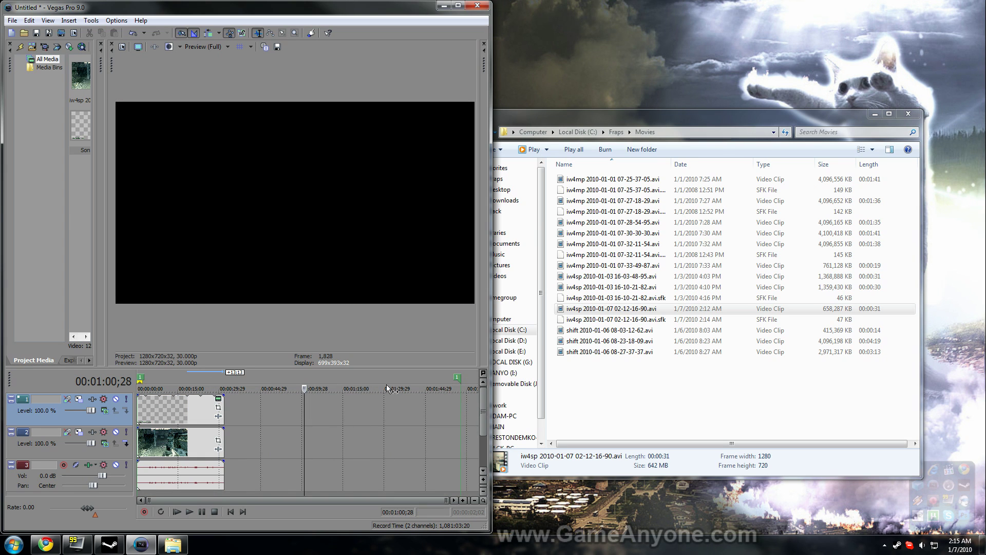
pyautogui.rightClick(456, 378)
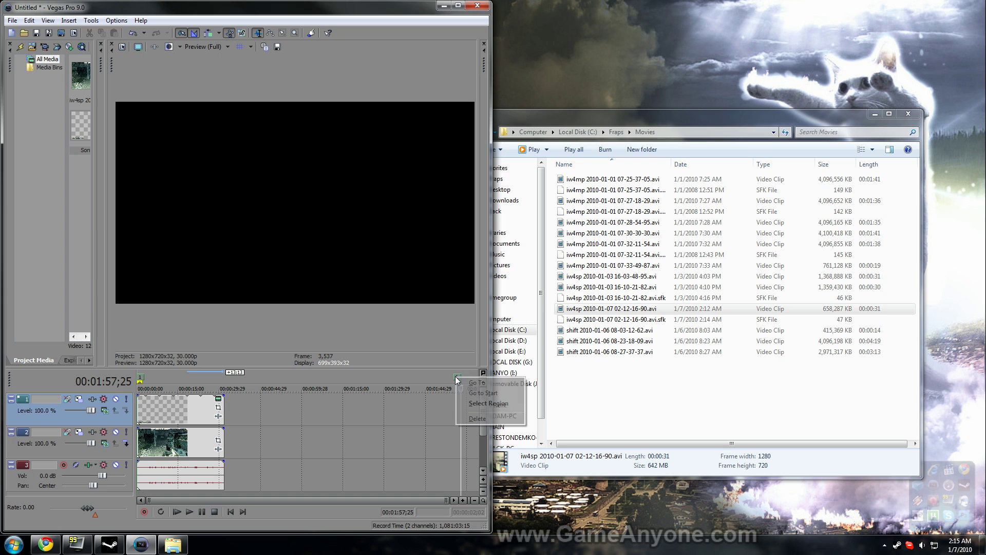
pyautogui.click(477, 418)
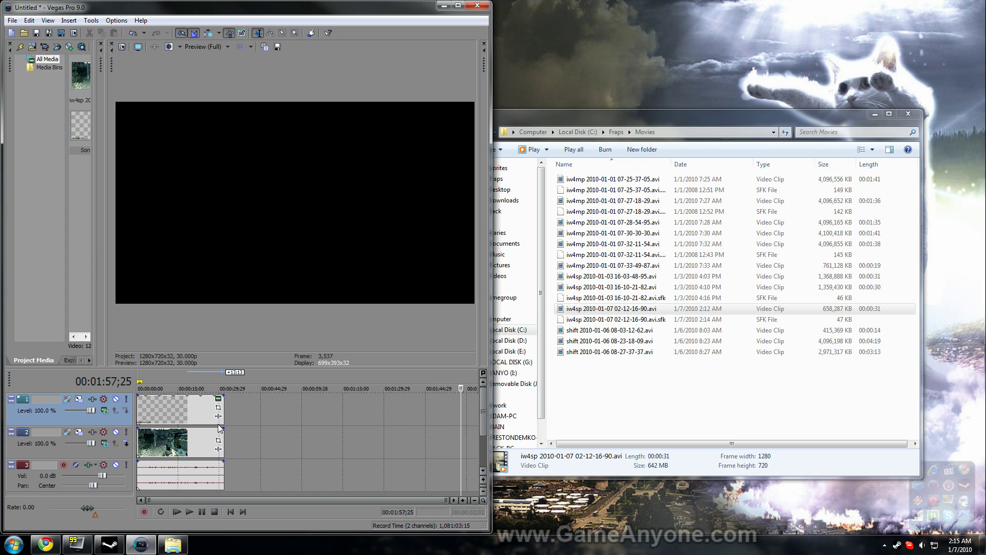
pyautogui.doubleClick(171, 415)
# Step: Open Render As and examine the audio, system and project settings of the custom 720p Sony AVC template
pyautogui.click(12, 20)
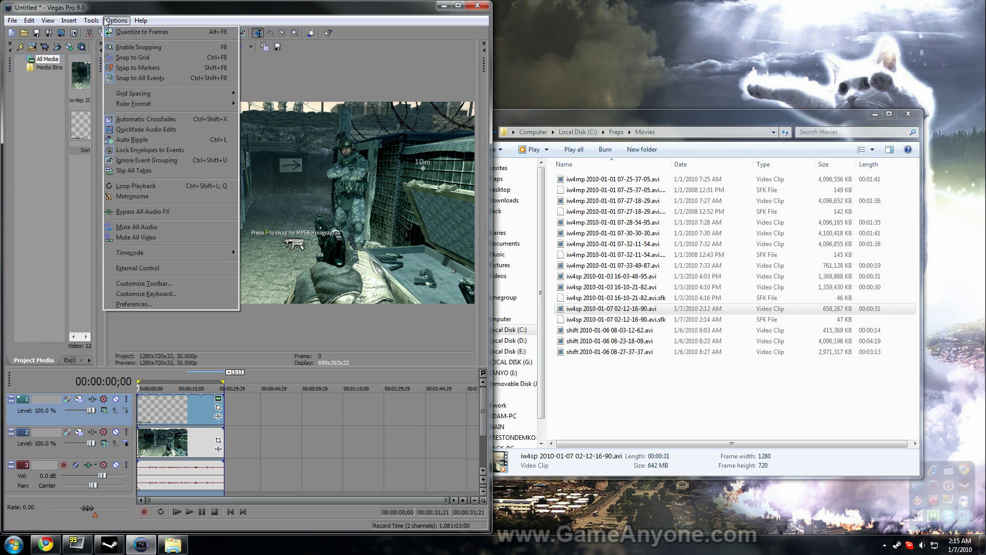
pyautogui.moveTo(49, 21)
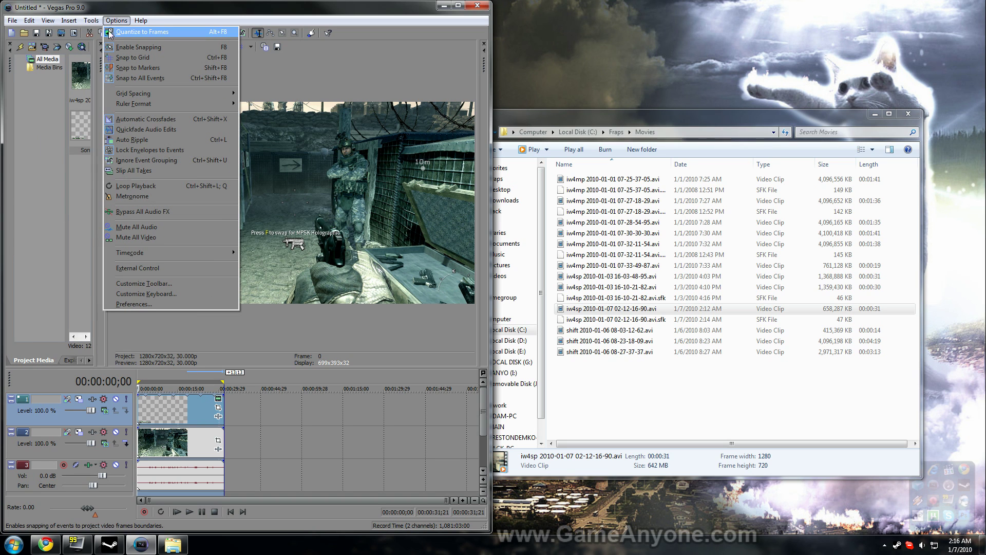
pyautogui.moveTo(14, 22)
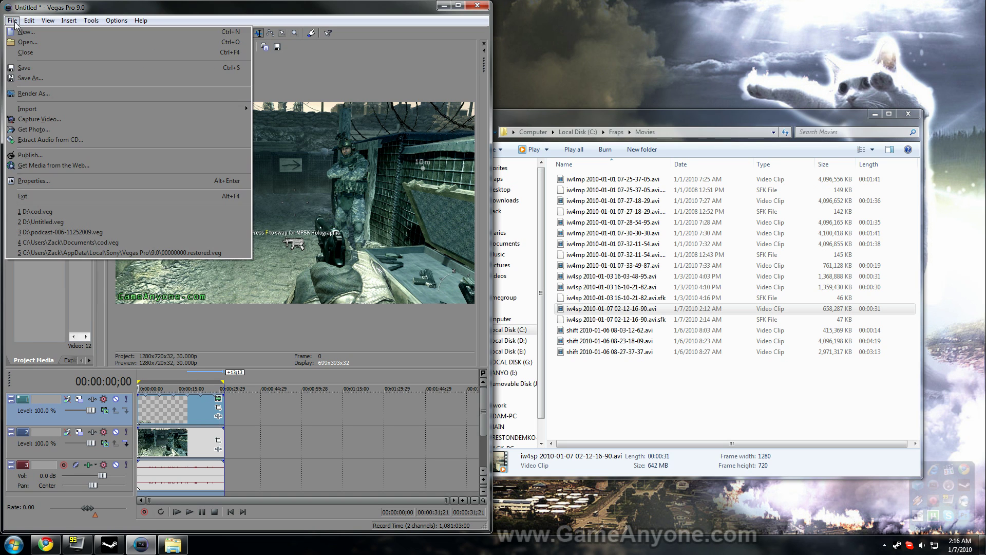
pyautogui.click(33, 93)
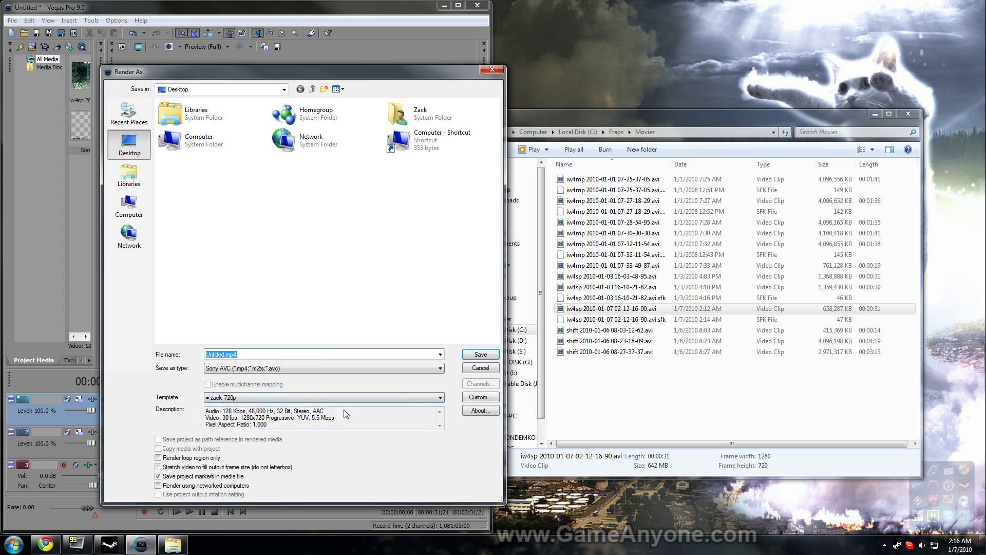
pyautogui.click(485, 401)
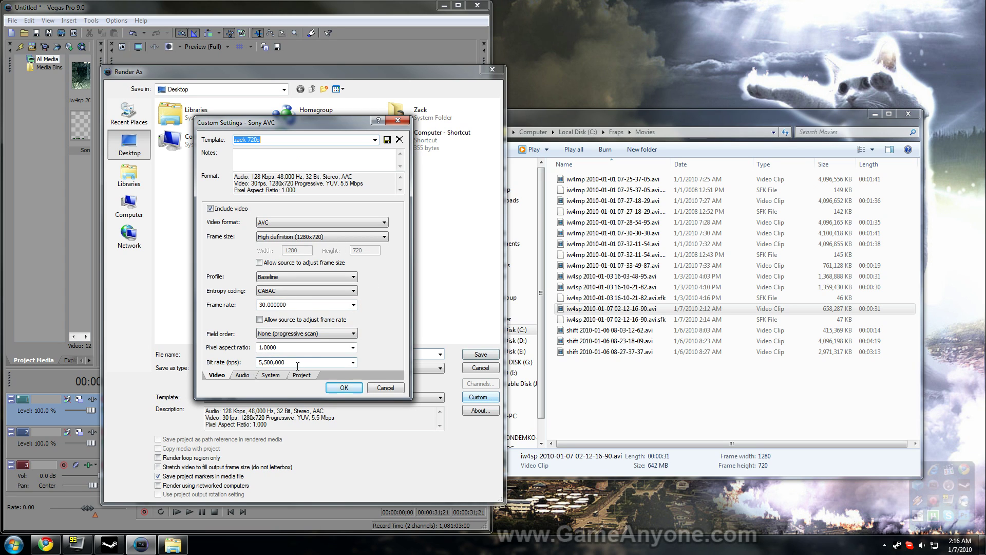
pyautogui.click(243, 375)
pyautogui.click(269, 376)
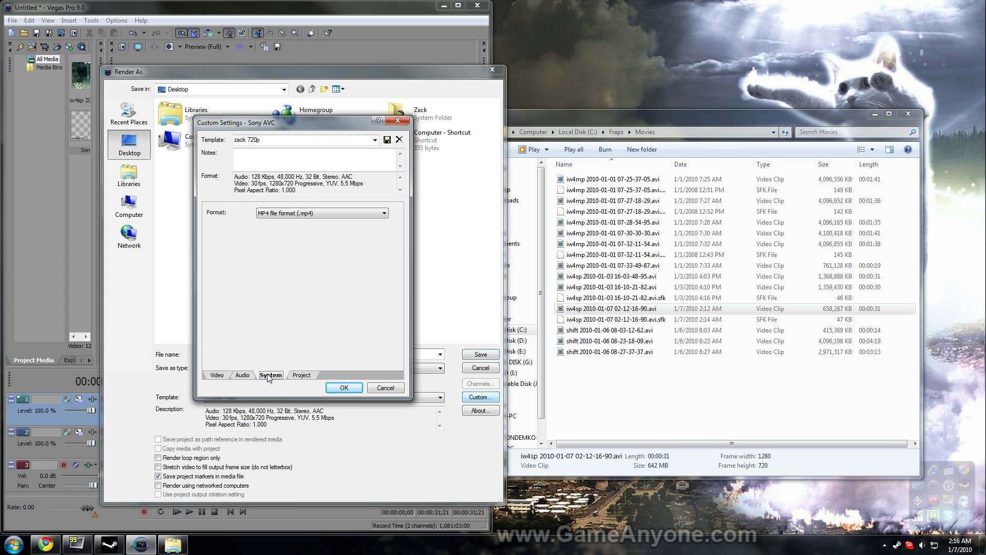
pyautogui.click(303, 375)
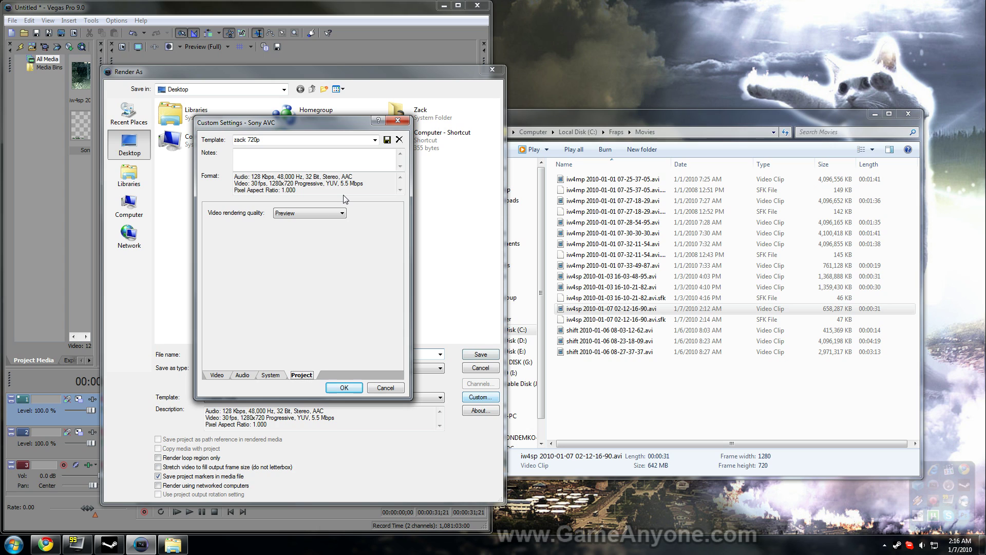
pyautogui.click(335, 387)
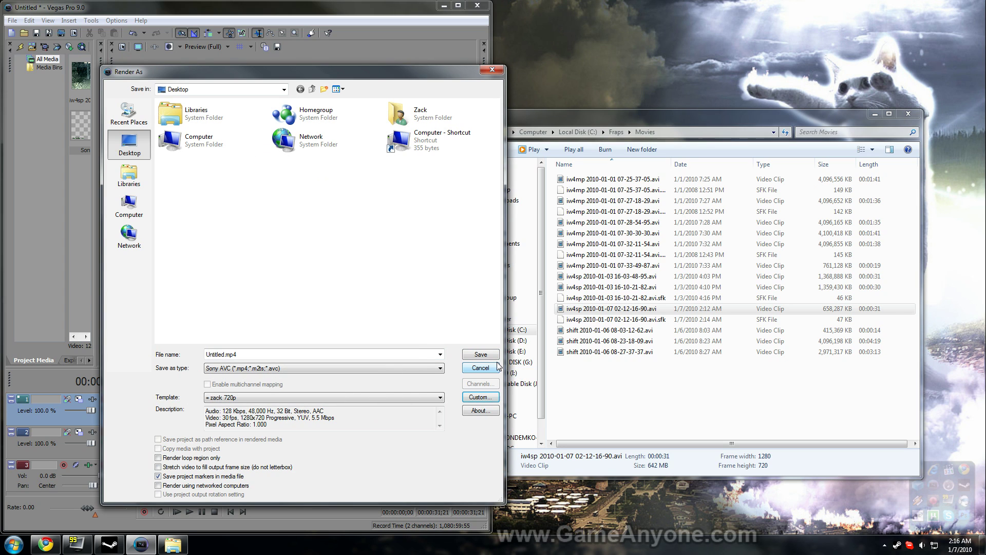
# Step: Start rendering the project to the desktop as Untitled.mp4, and cancel the render
pyautogui.click(480, 355)
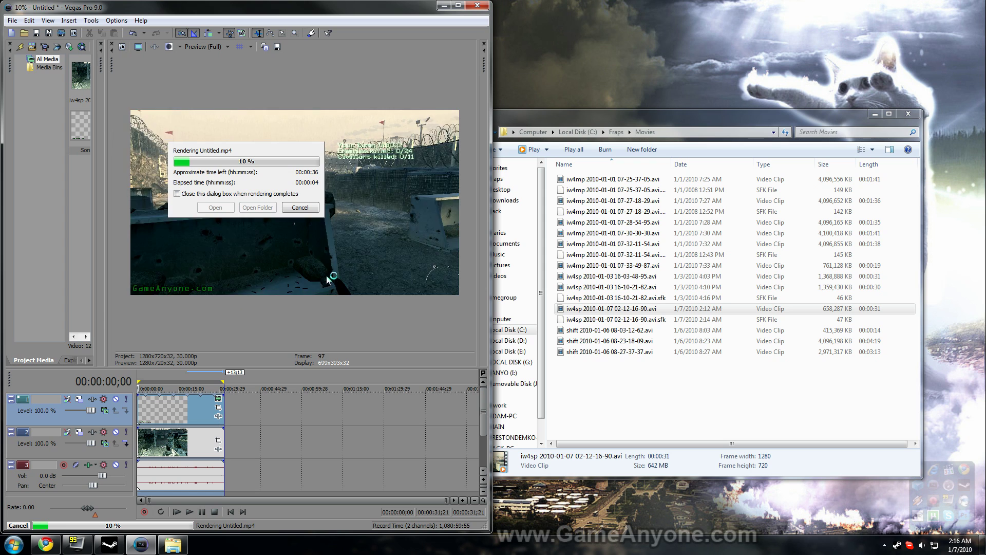
pyautogui.click(300, 207)
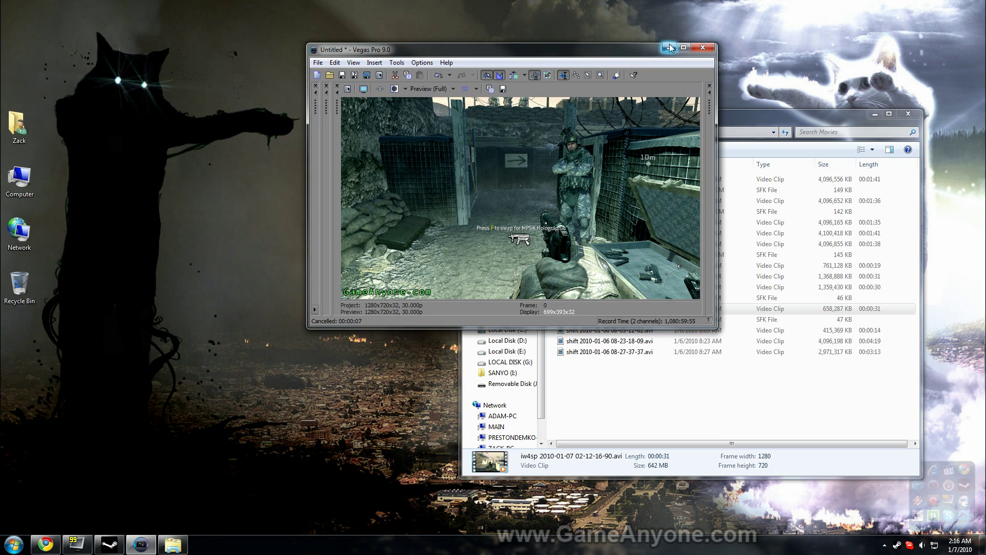
# Step: Close Vegas Pro and minimize the Fraps Movies folder window
pyautogui.click(707, 51)
pyautogui.click(529, 180)
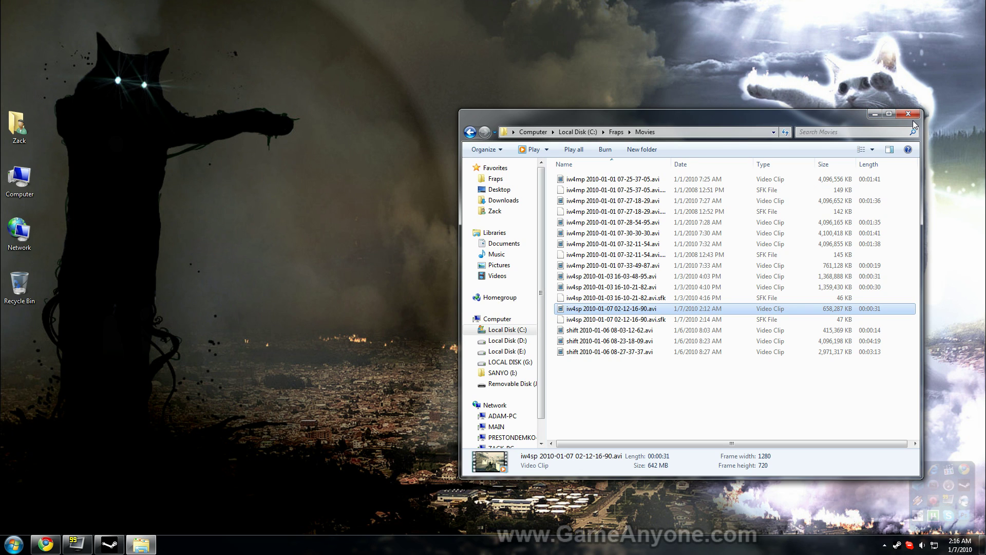
pyautogui.click(873, 114)
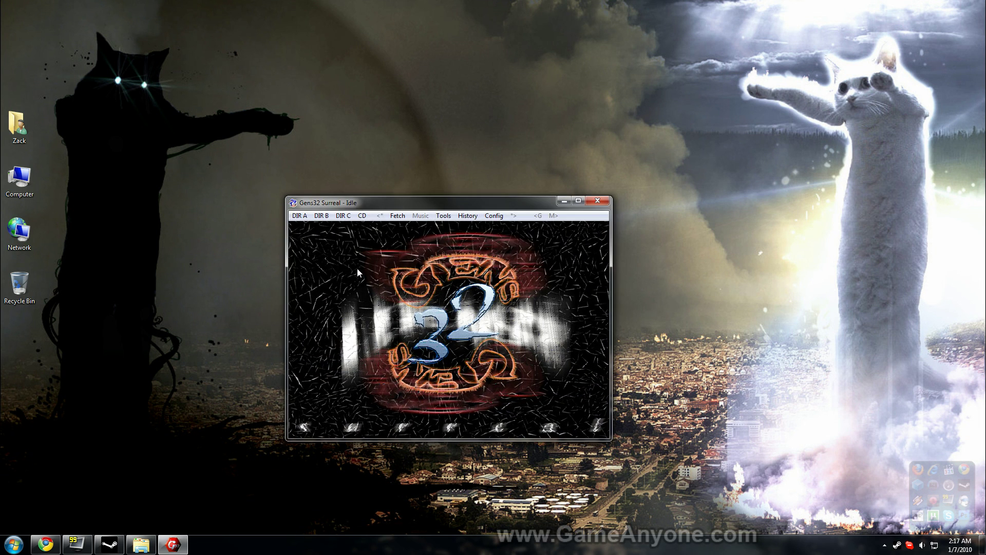
# Step: Load the Crue Ball (U) [!].bin ROM in the Gens32 Surreal emulator, and close the emulator
pyautogui.click(300, 216)
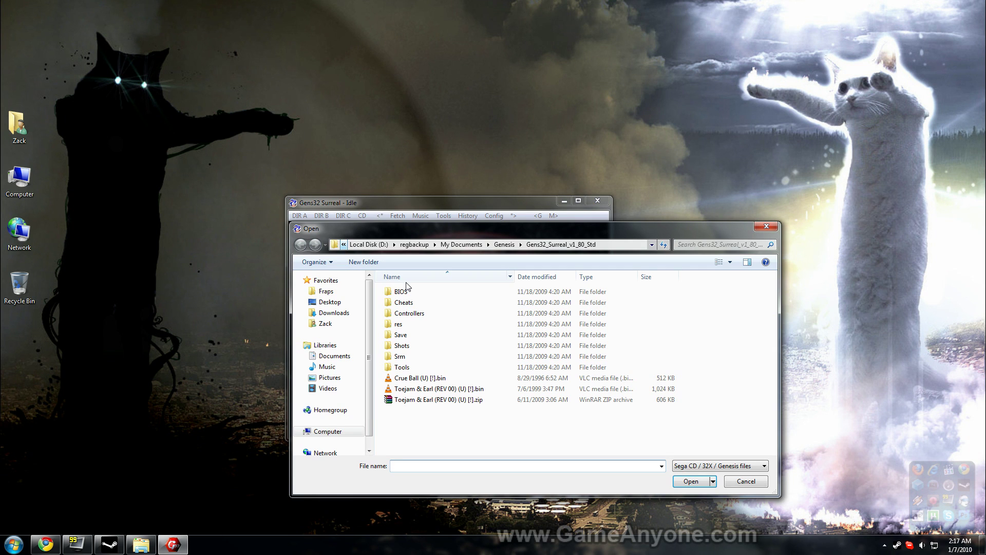
pyautogui.doubleClick(439, 377)
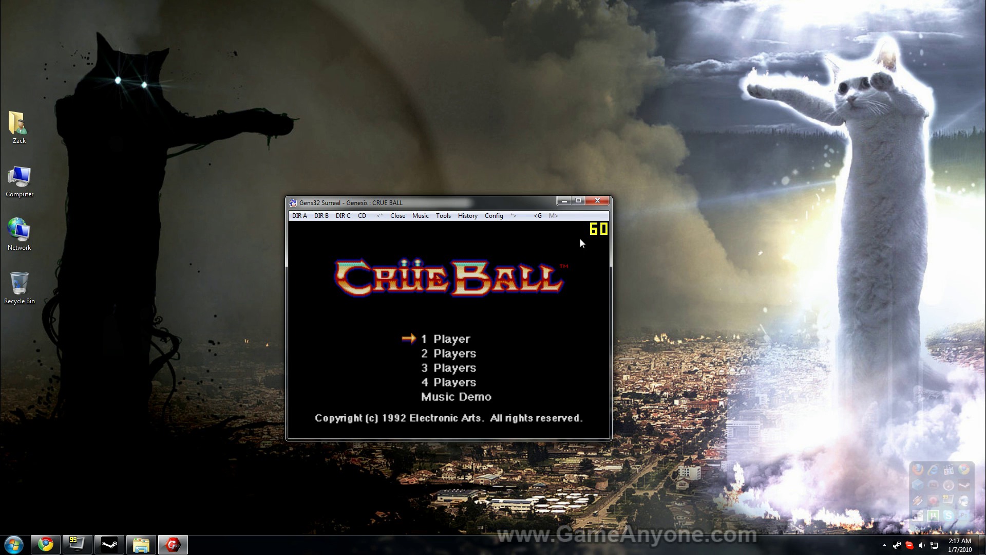
pyautogui.click(604, 199)
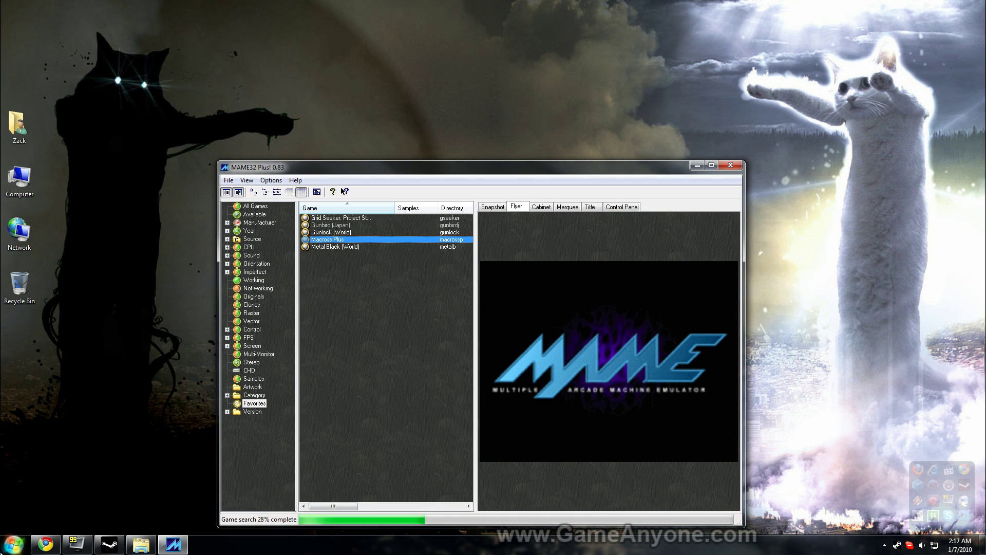
# Step: Launch Camtasia Recorder from Camtasia Studio 6 and start Macross Plus in MAME32 Plus!, dismissing the recorder's hotkey error
pyautogui.click(14, 545)
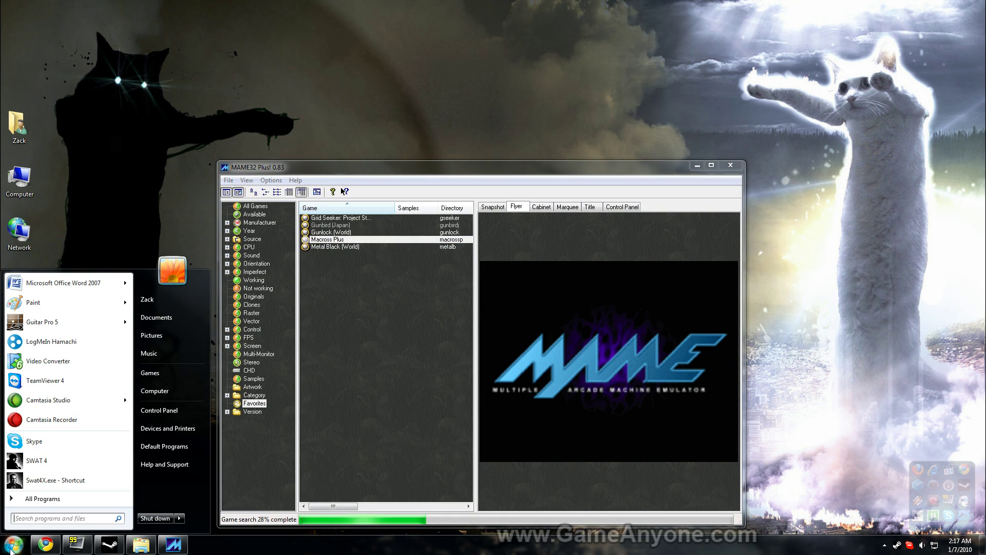
pyautogui.click(42, 502)
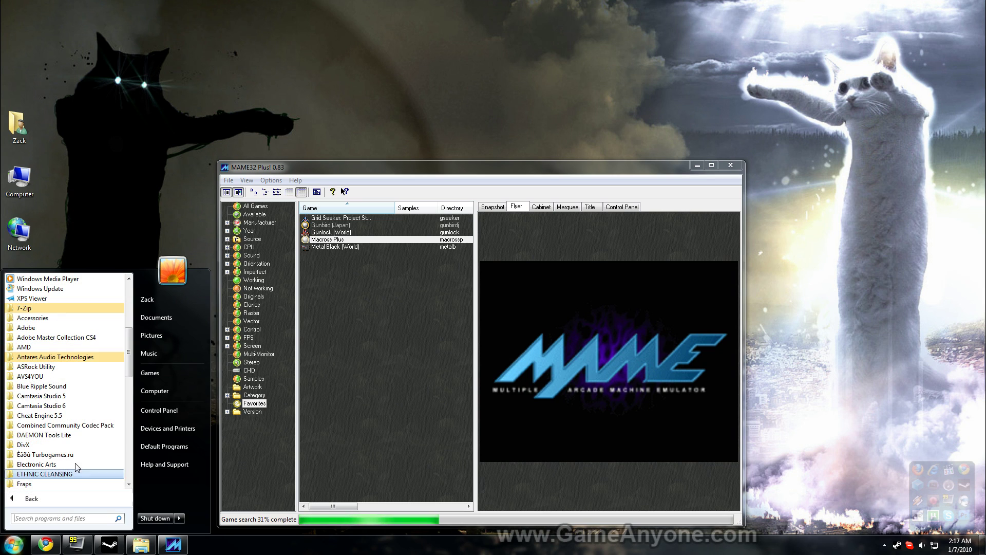
pyautogui.click(113, 409)
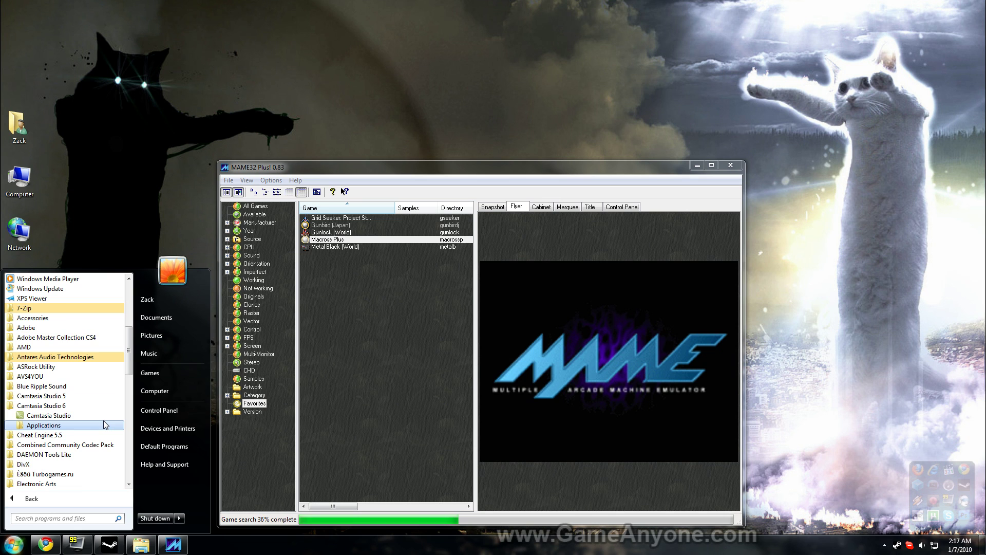
pyautogui.click(103, 425)
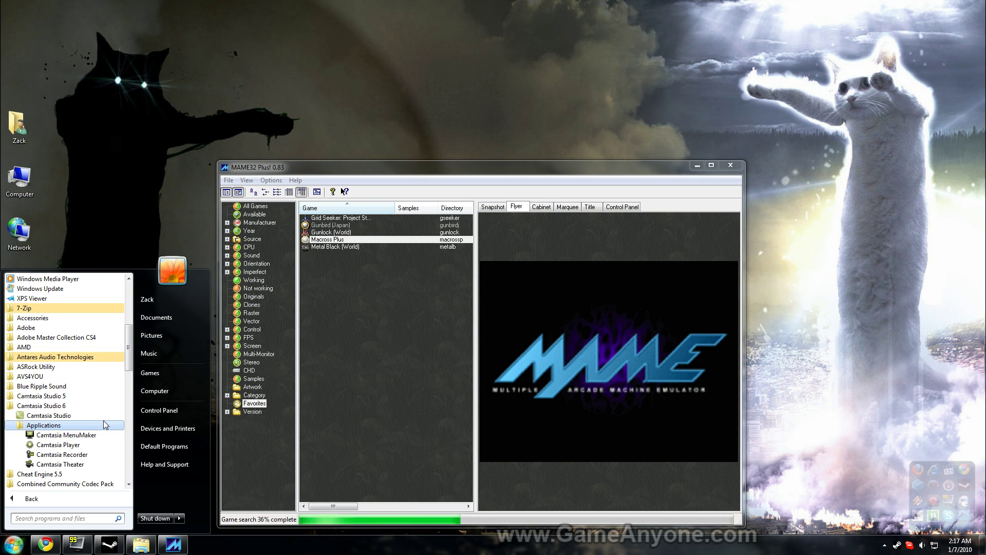
pyautogui.click(99, 454)
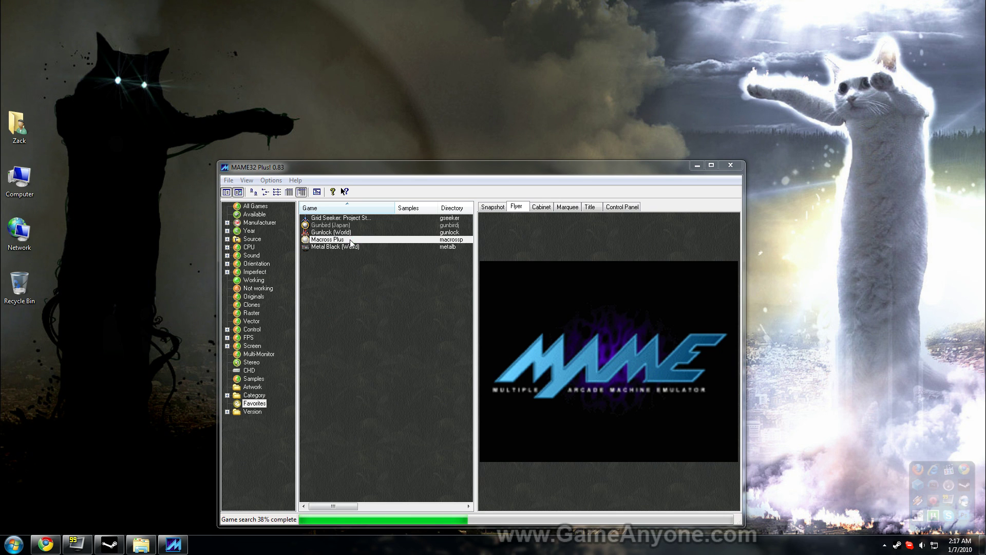
pyautogui.doubleClick(349, 239)
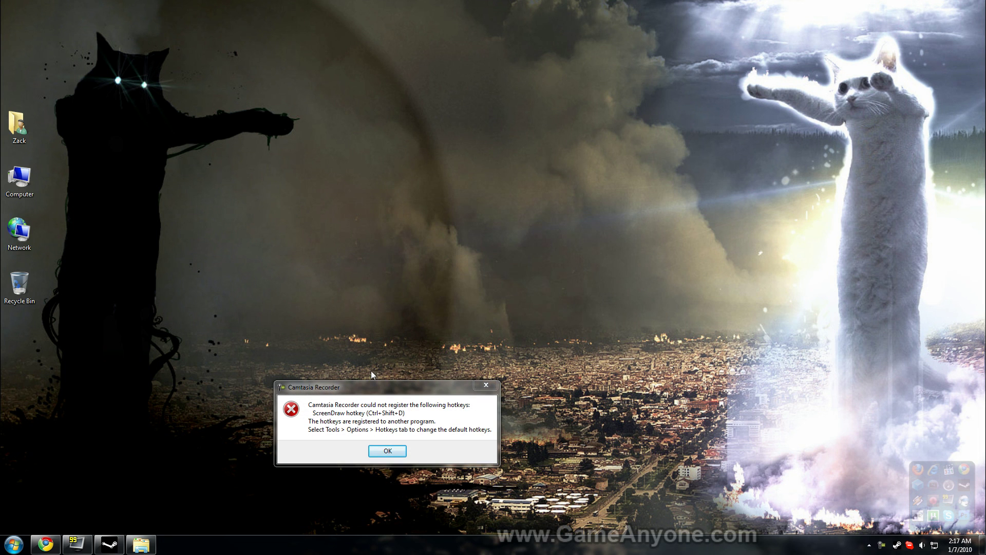
pyautogui.click(392, 451)
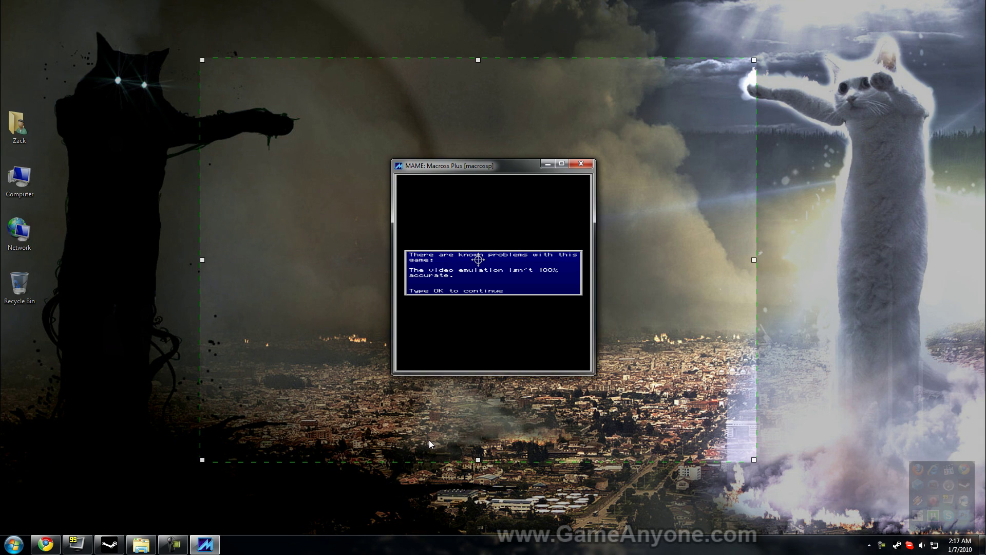
# Step: Set Camtasia Recorder's capture area to about 376 by 381 pixels, fitted around the Macross Plus game picture
pyautogui.click(738, 442)
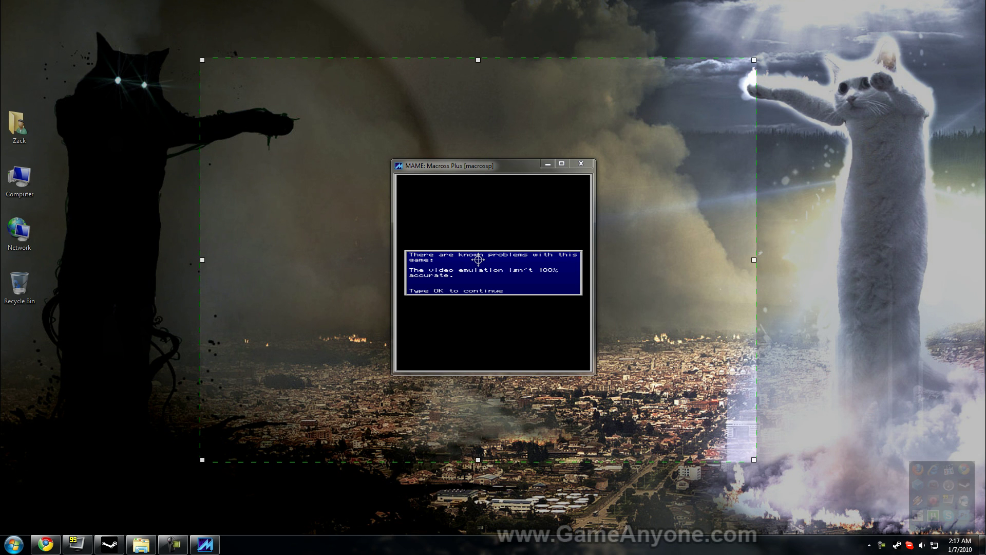
pyautogui.click(738, 442)
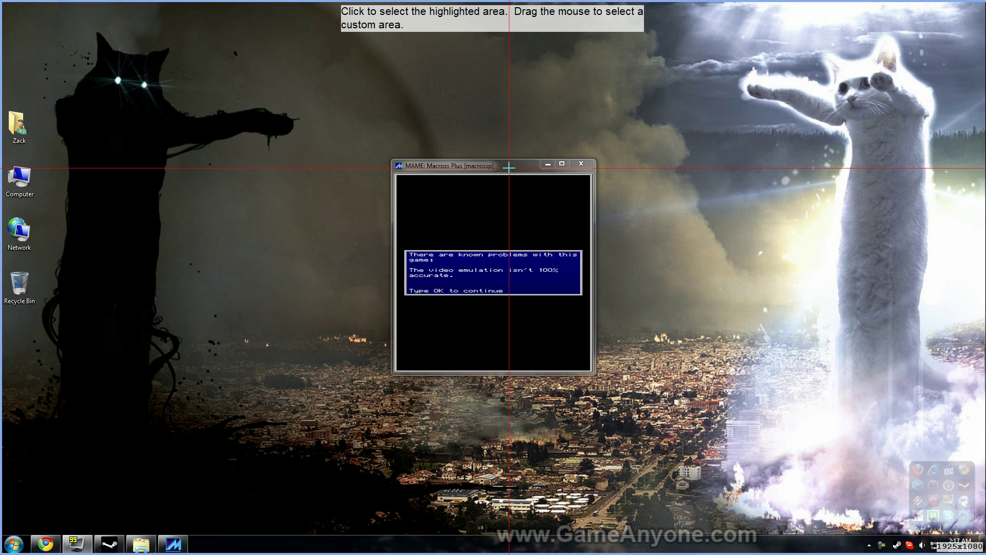
pyautogui.moveTo(509, 168); pyautogui.dragTo(517, 263)
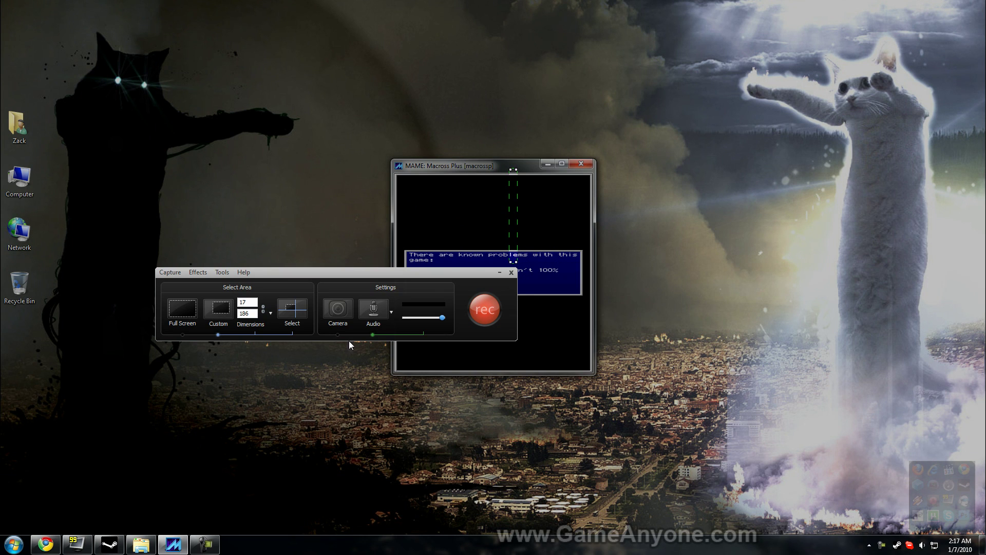
pyautogui.click(291, 307)
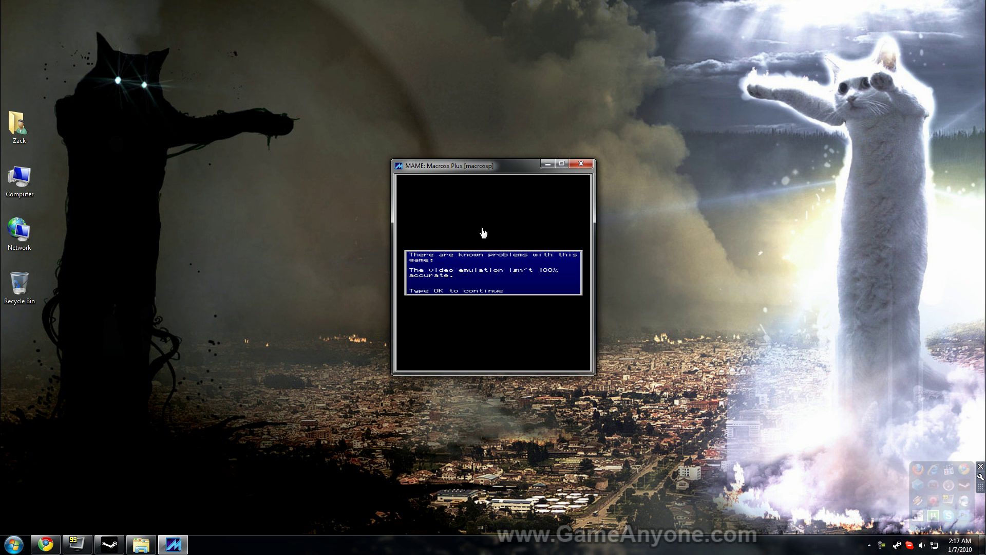
pyautogui.moveTo(398, 175); pyautogui.dragTo(591, 372)
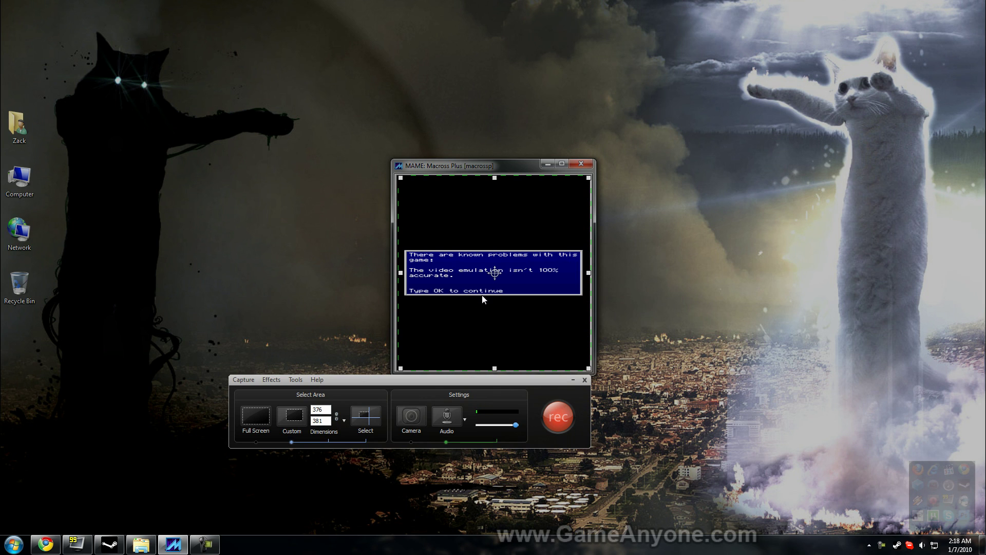
# Step: Acknowledge the emulation notice, insert several credits and start a one-player game of Macross Plus
pyautogui.press('o')
pyautogui.press('k')
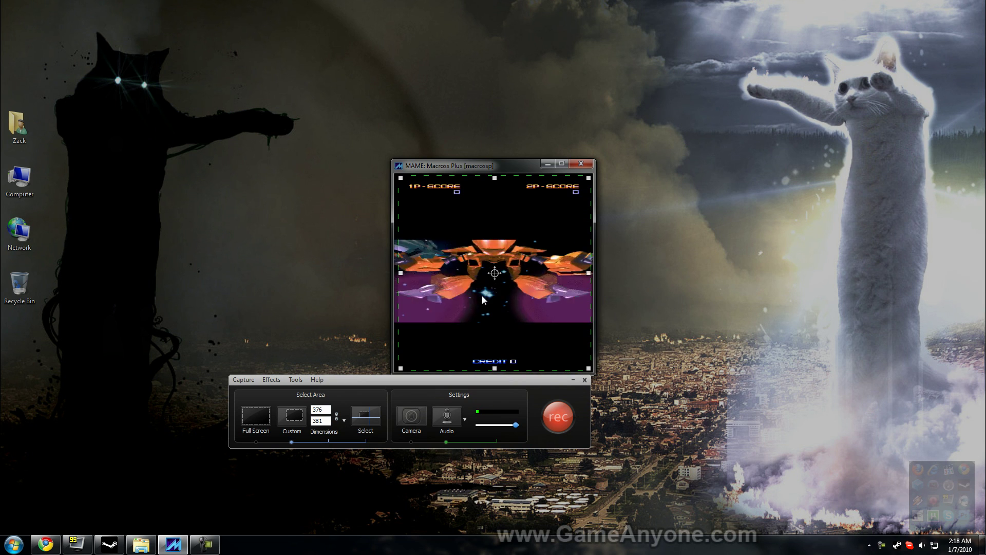
pyautogui.press('5')
pyautogui.press('5')
pyautogui.press('5')
pyautogui.press('5')
pyautogui.press('5')
pyautogui.press('5')
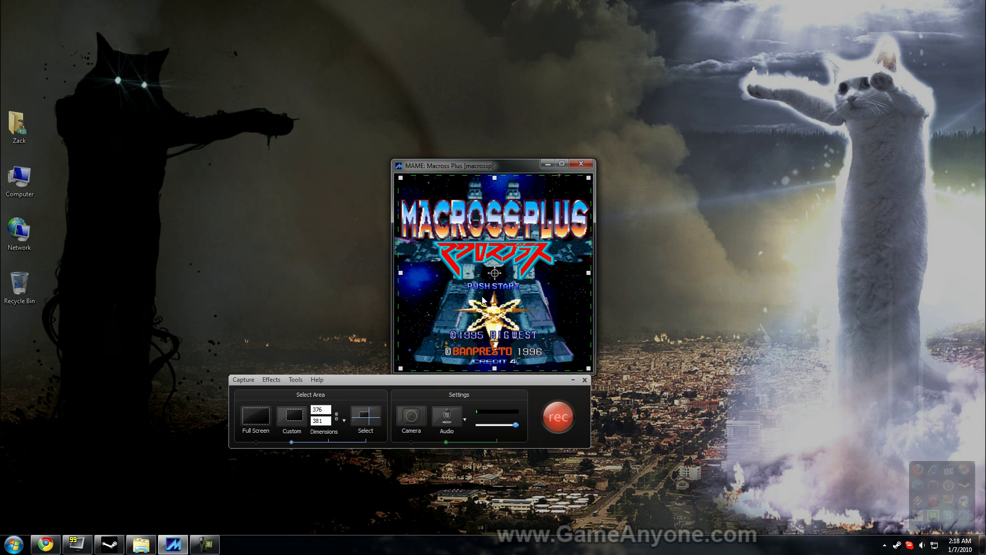
pyautogui.press('1')
pyautogui.press('ctrl')
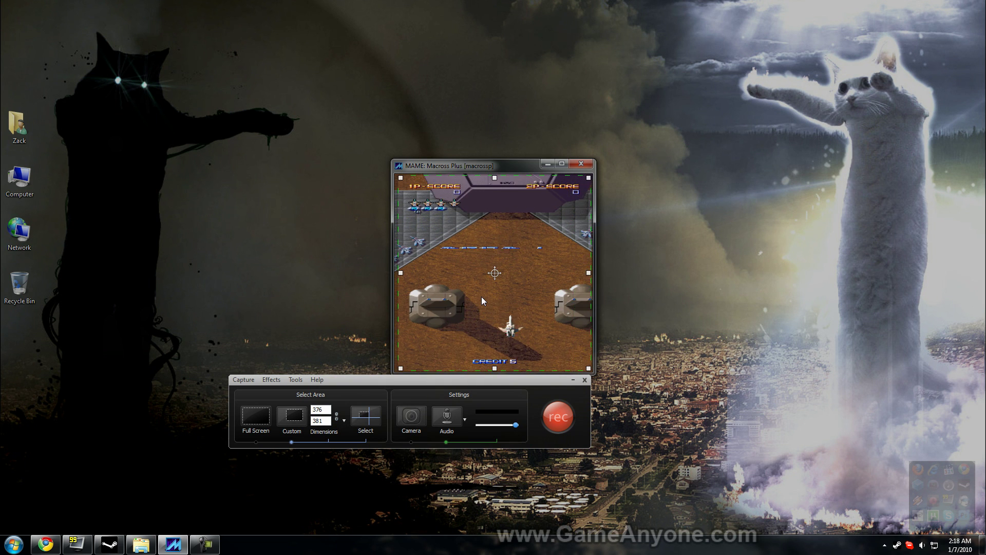
# Step: Play Area 1 of Macross Plus, steering the fighter around and firing at enemies
pyautogui.press('Left')
pyautogui.press('Right')
pyautogui.press('ctrl')
pyautogui.press('Left')
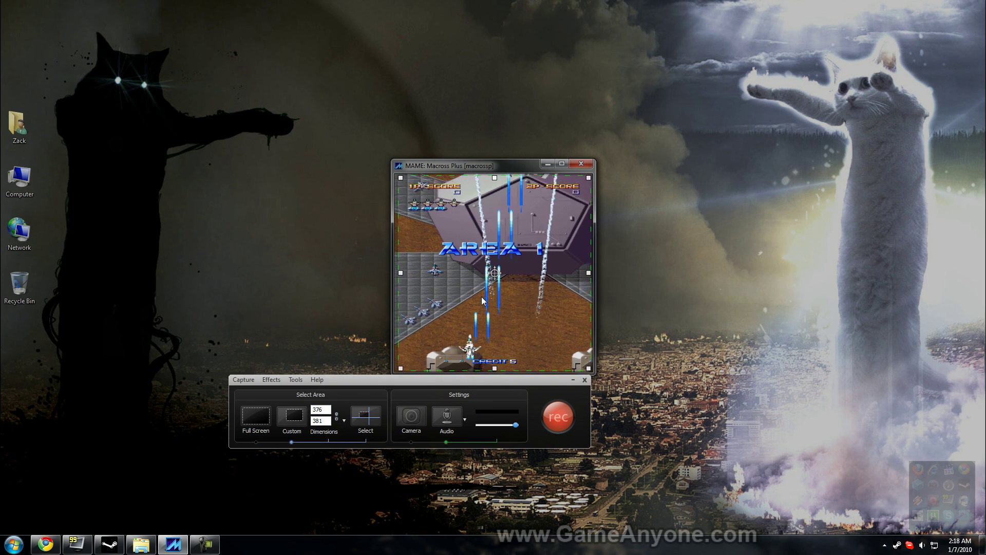
pyautogui.press('ctrl')
pyautogui.press('Right')
pyautogui.press('Left')
pyautogui.press('Up')
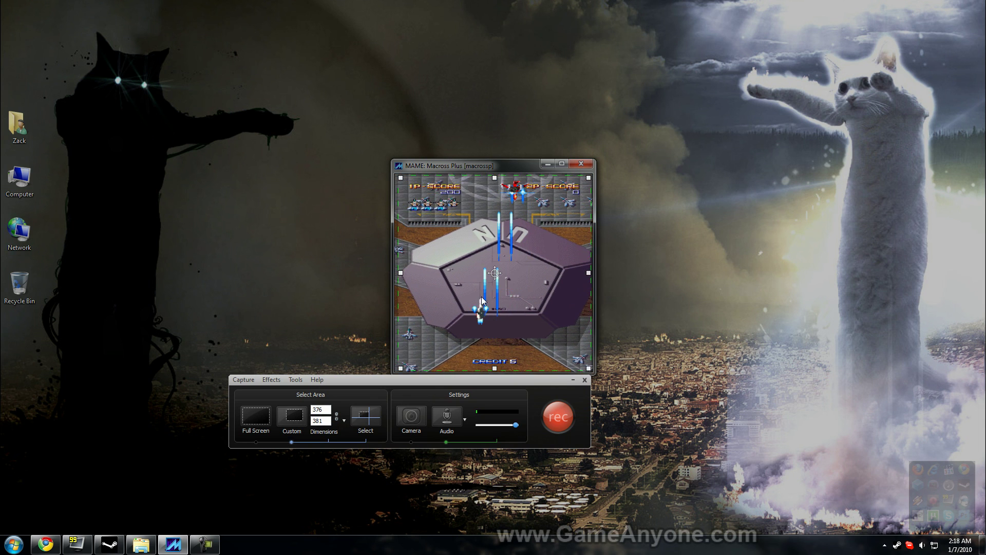
pyautogui.press('ctrl')
pyautogui.press('Right')
# Step: Stop the game and close Camtasia Recorder, the Macross Plus window and MAME32 Plus!
pyautogui.press('Escape')
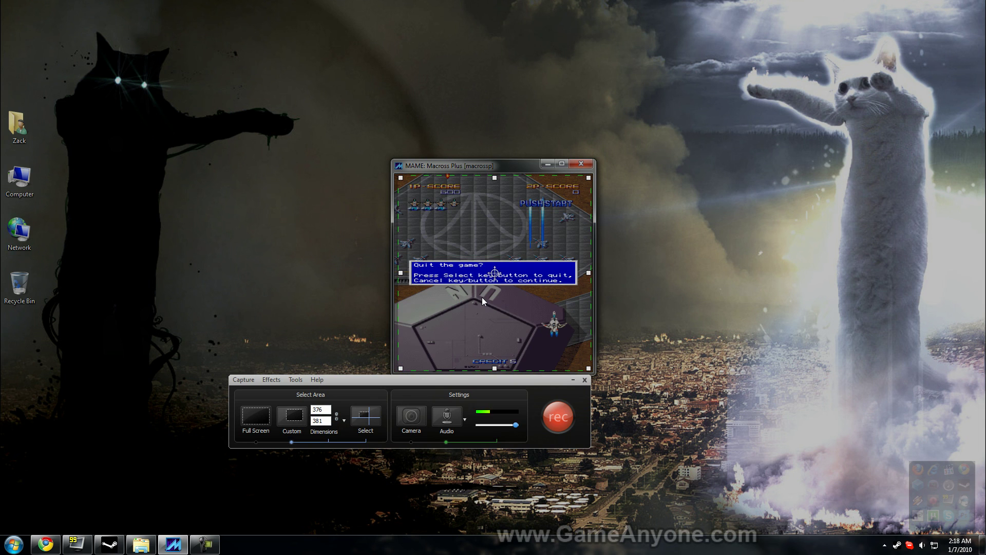
pyautogui.click(585, 379)
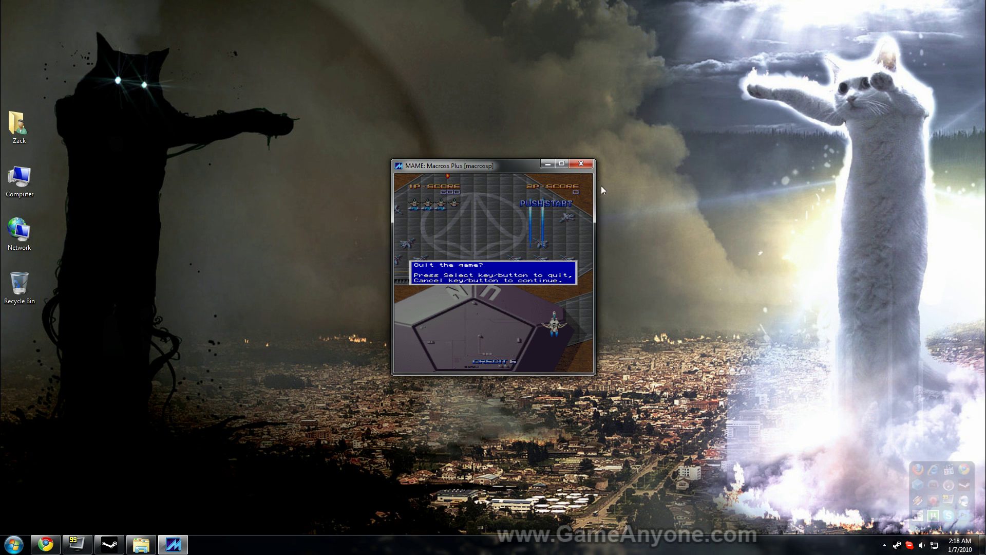
pyautogui.click(584, 164)
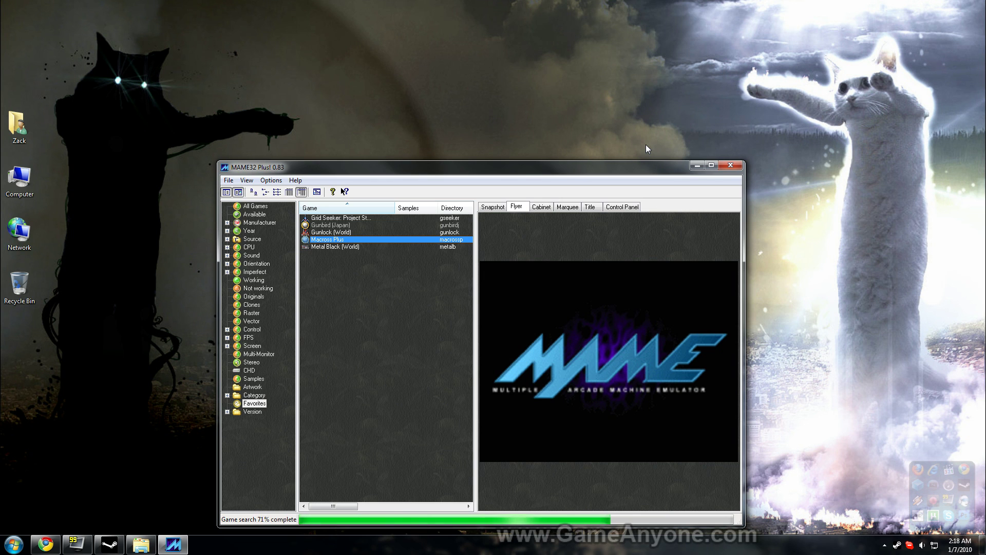
pyautogui.click(731, 165)
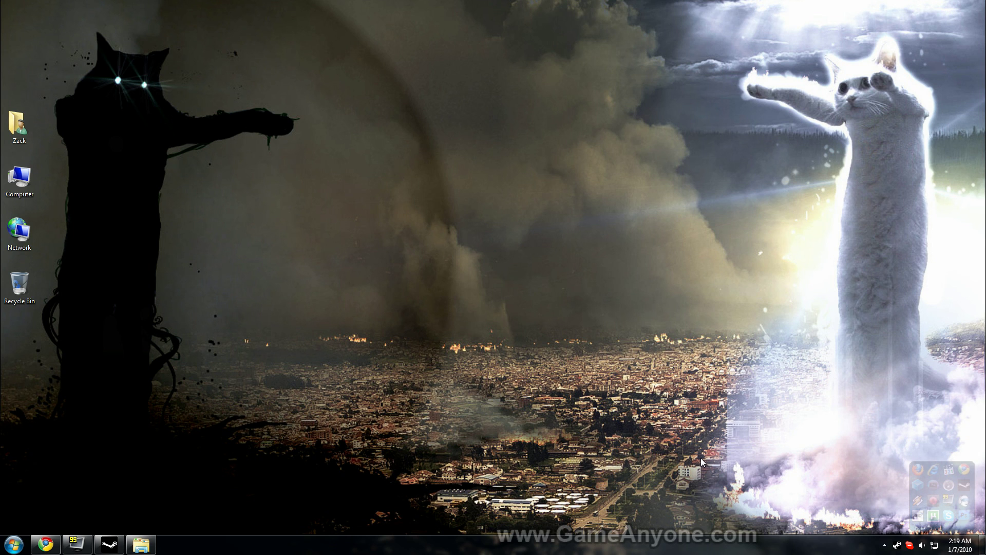
# Step: Show the hidden notification area icons
pyautogui.click(885, 545)
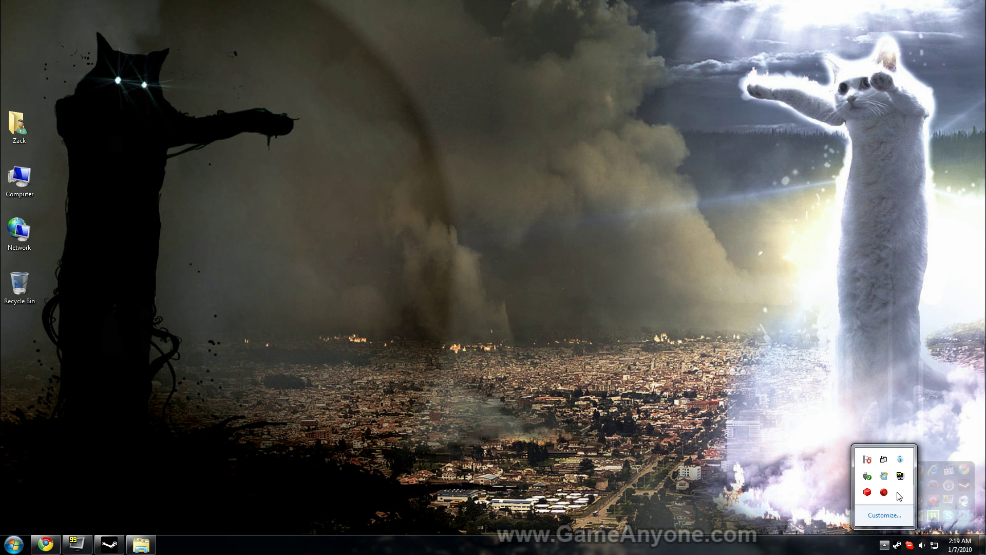